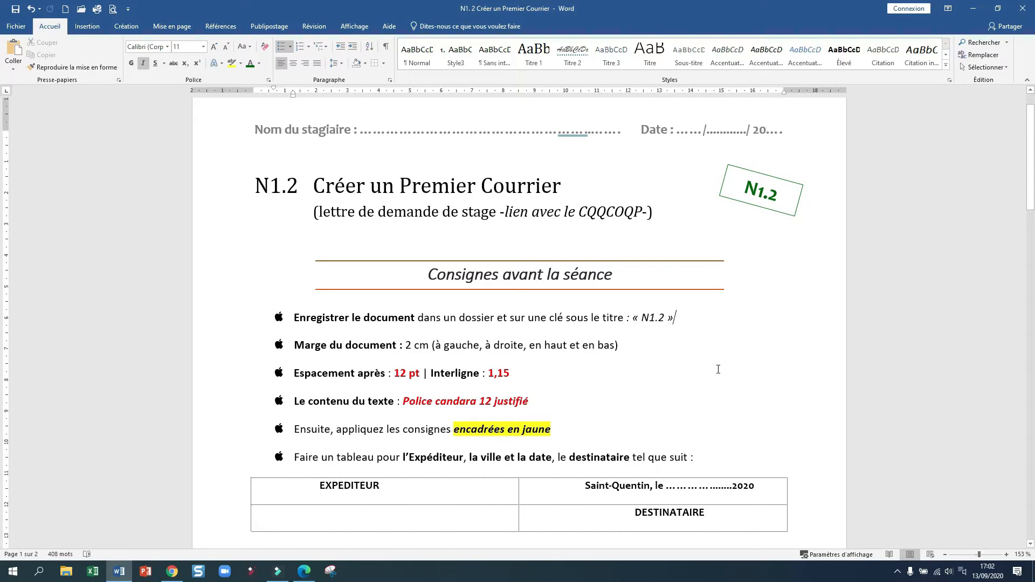
- Create a new blank document for the letter
scroll(723, 352, down, 12)
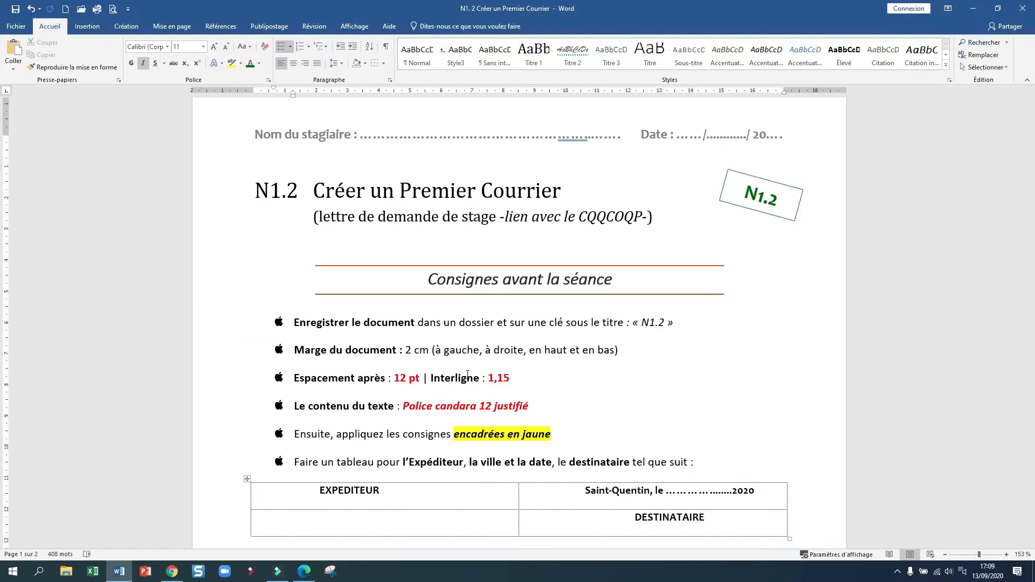
click(15, 29)
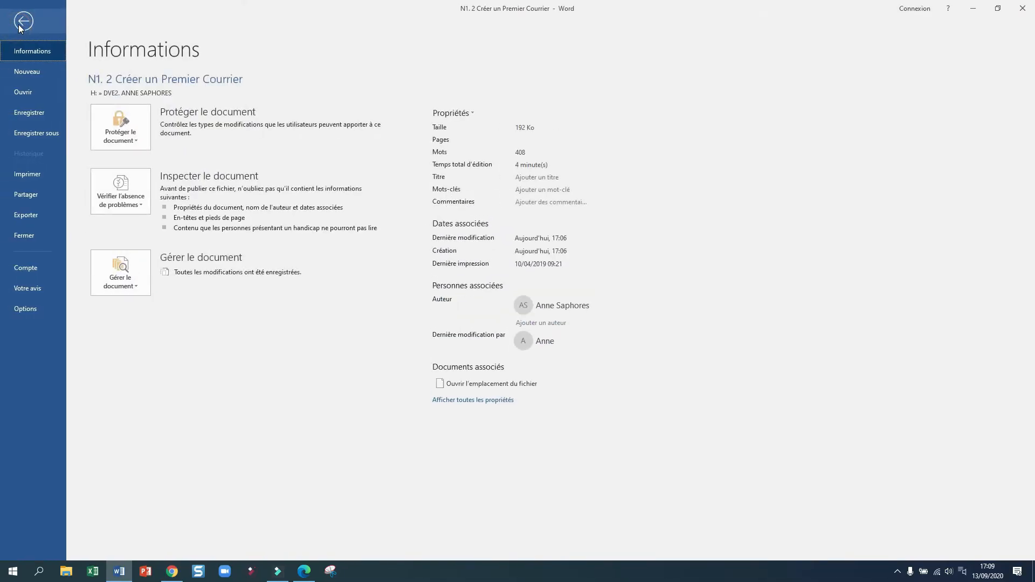
click(18, 25)
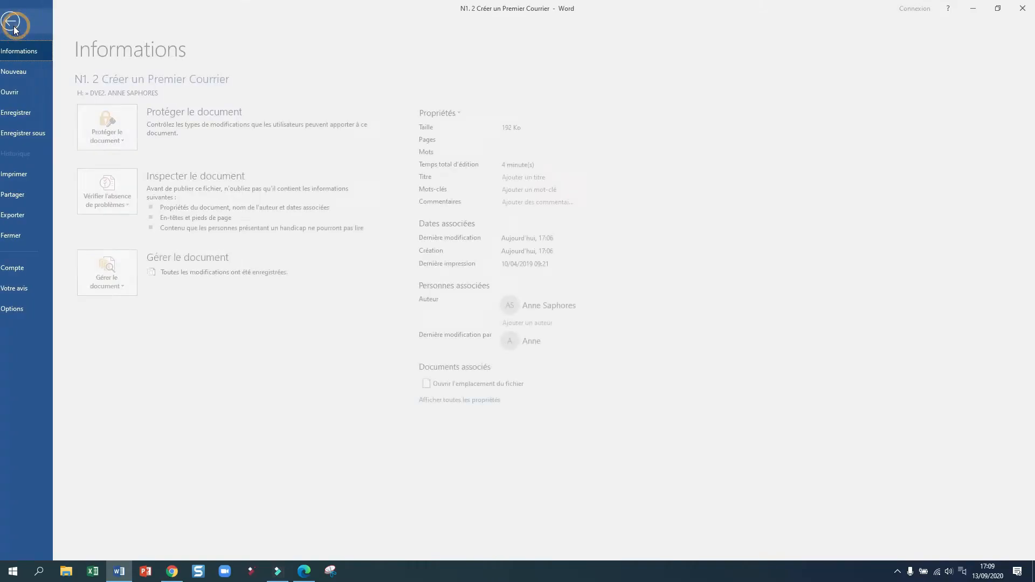
click(15, 26)
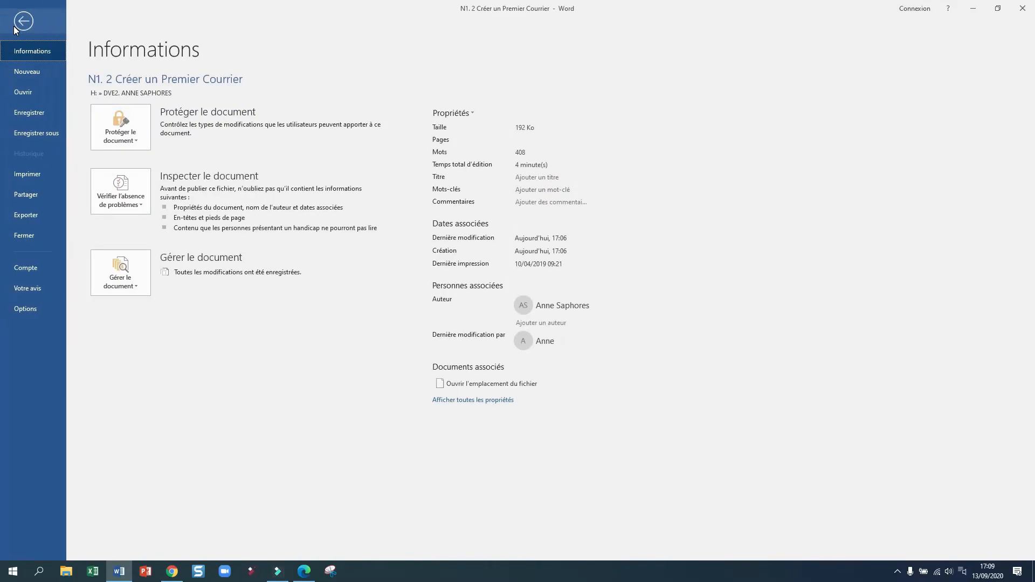
click(31, 71)
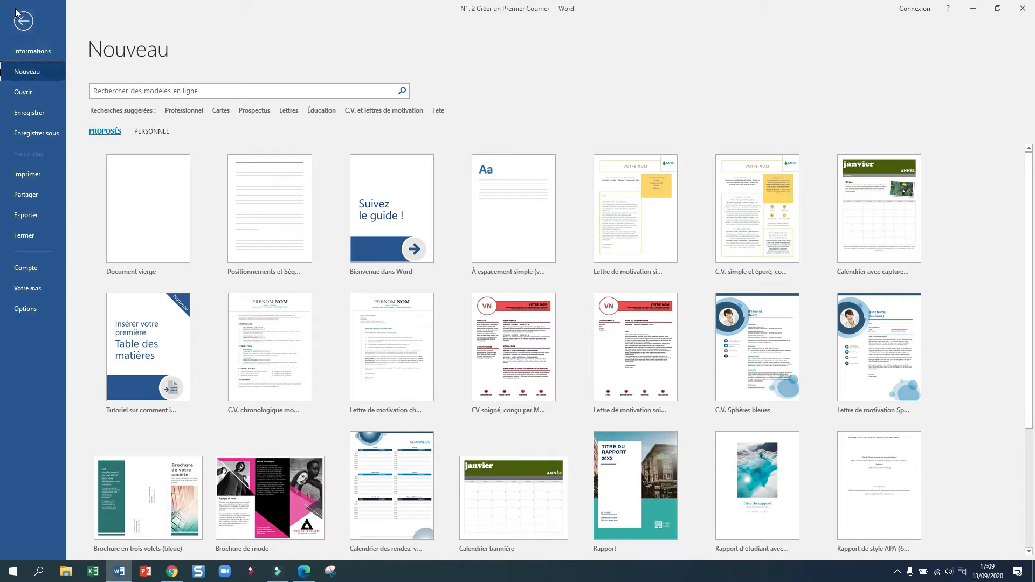
click(124, 225)
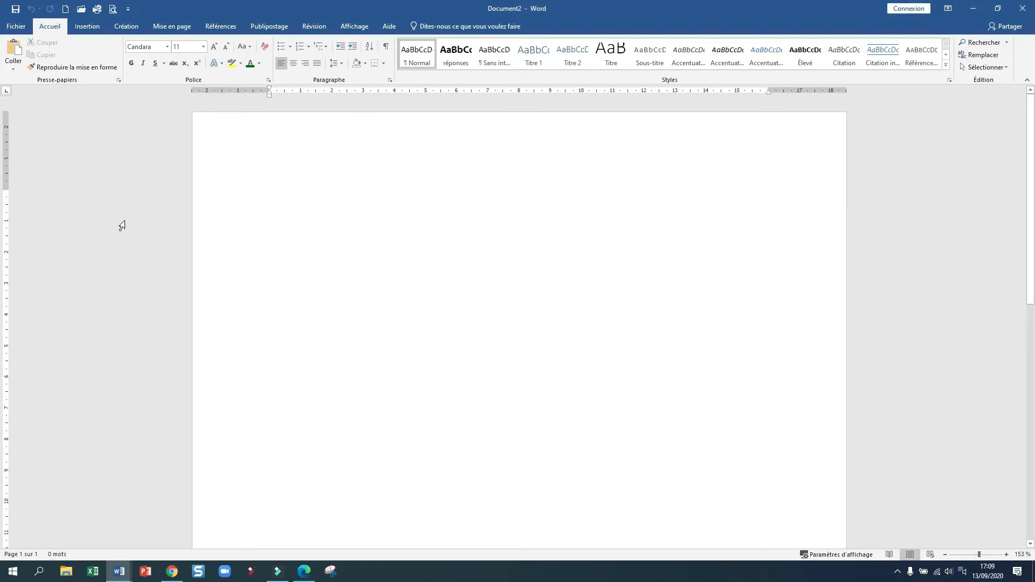
- Start saving the blank document under a new name and open the trainer's DVE2 folder on the INFORMATIQ (H:) drive as its location
click(13, 27)
click(34, 132)
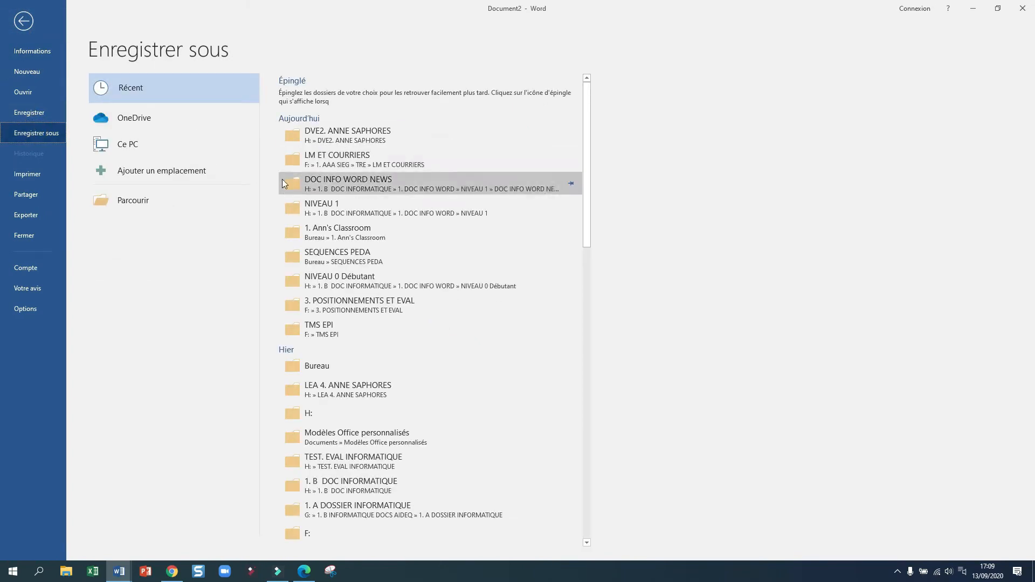
click(170, 200)
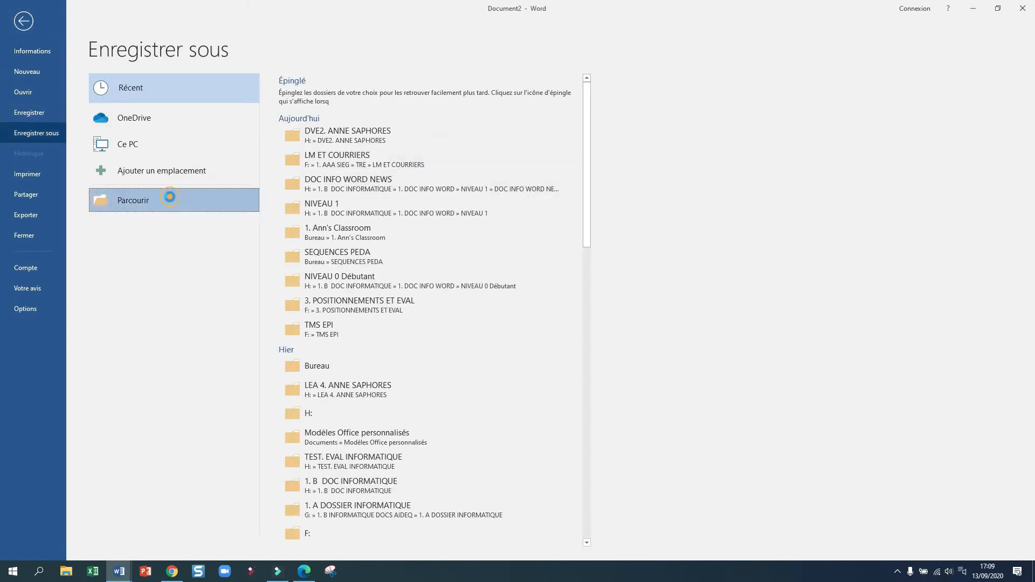
scroll(85, 134, down, 10)
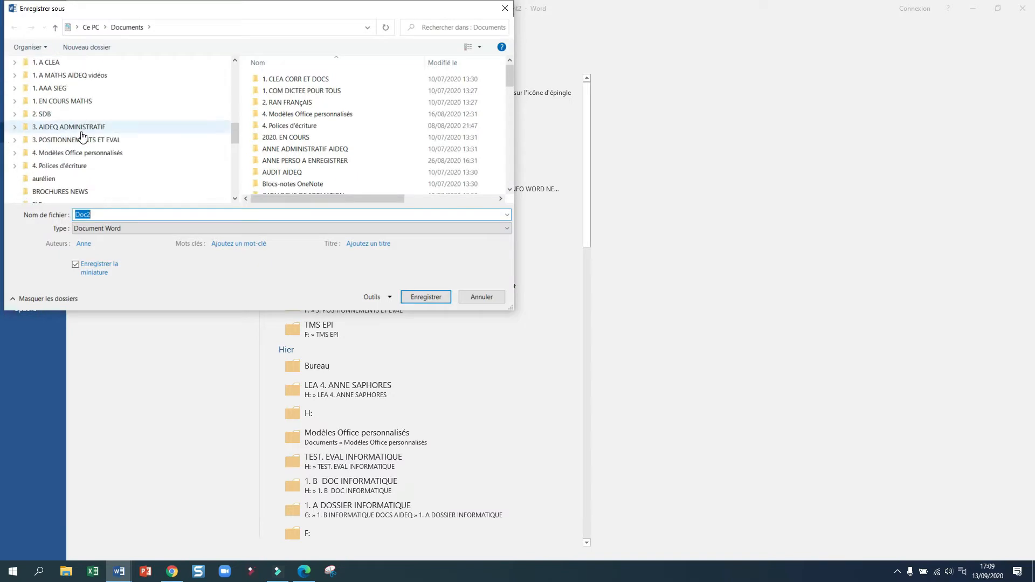
scroll(81, 135, down, 2)
scroll(81, 133, up, 1)
click(97, 118)
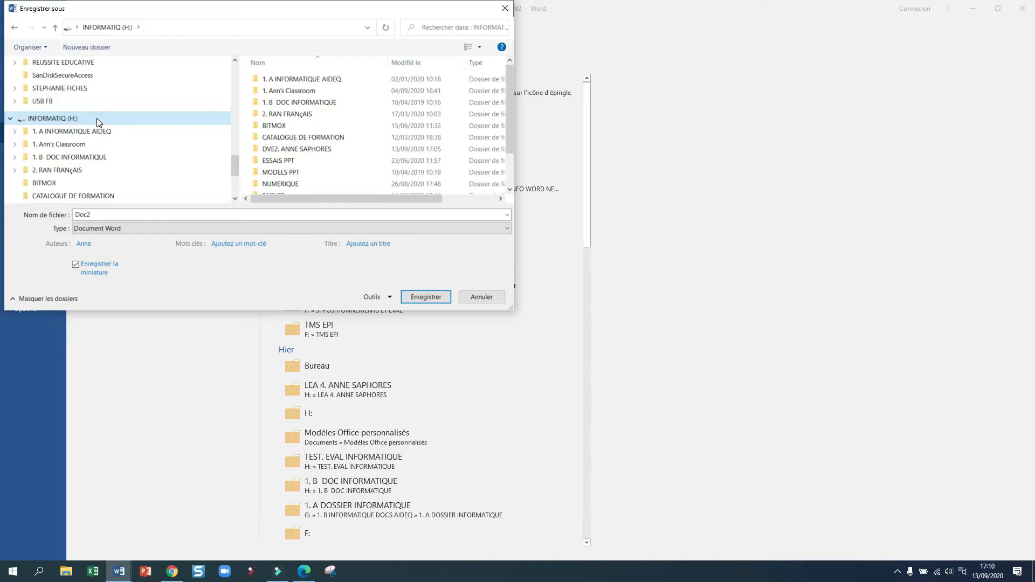
scroll(312, 103, down, 1)
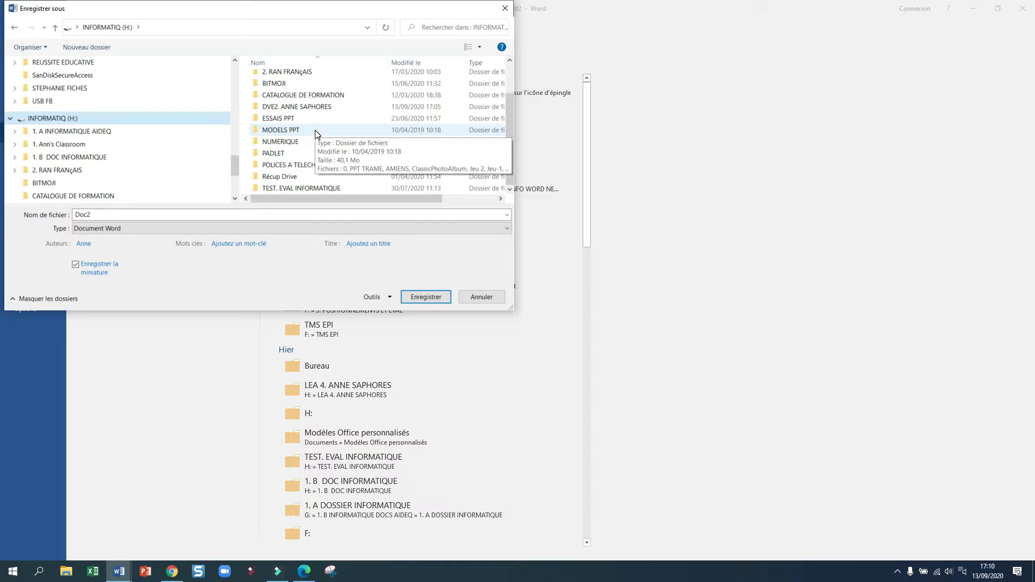
double_click(346, 106)
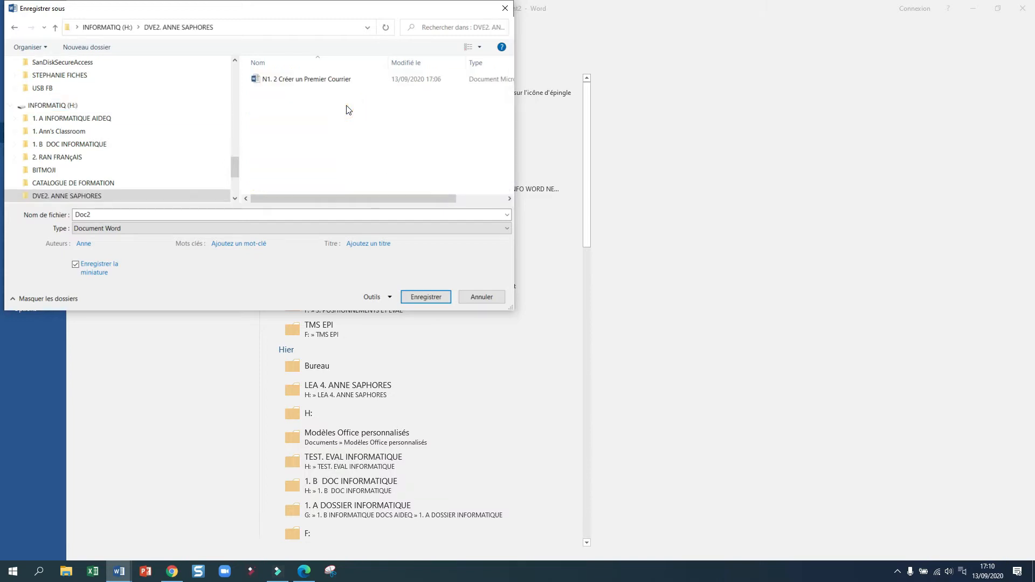
- Name the file "N1.2 Créer un 1er courrier" and save it as a Word document
click(105, 214)
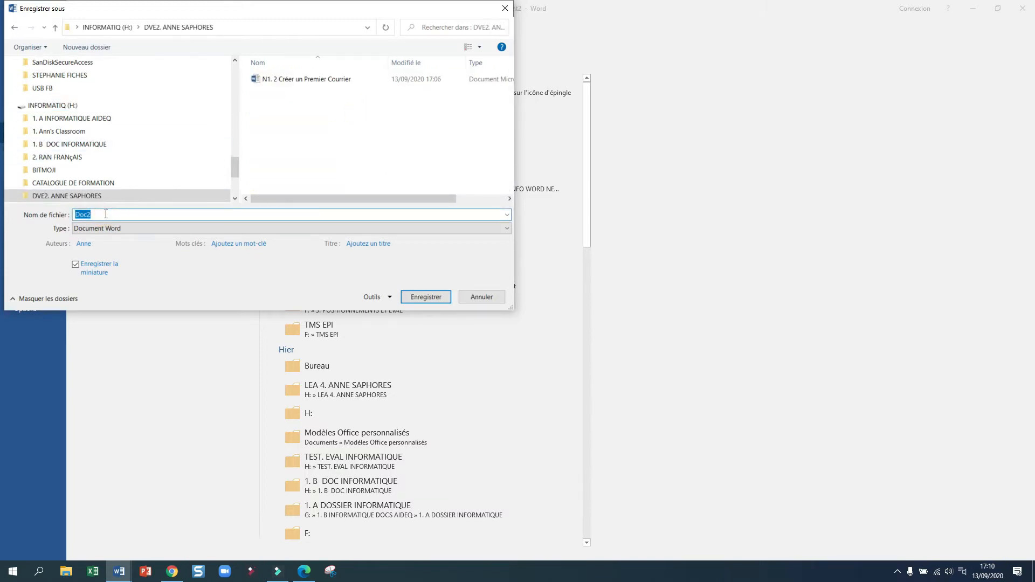
text(N)
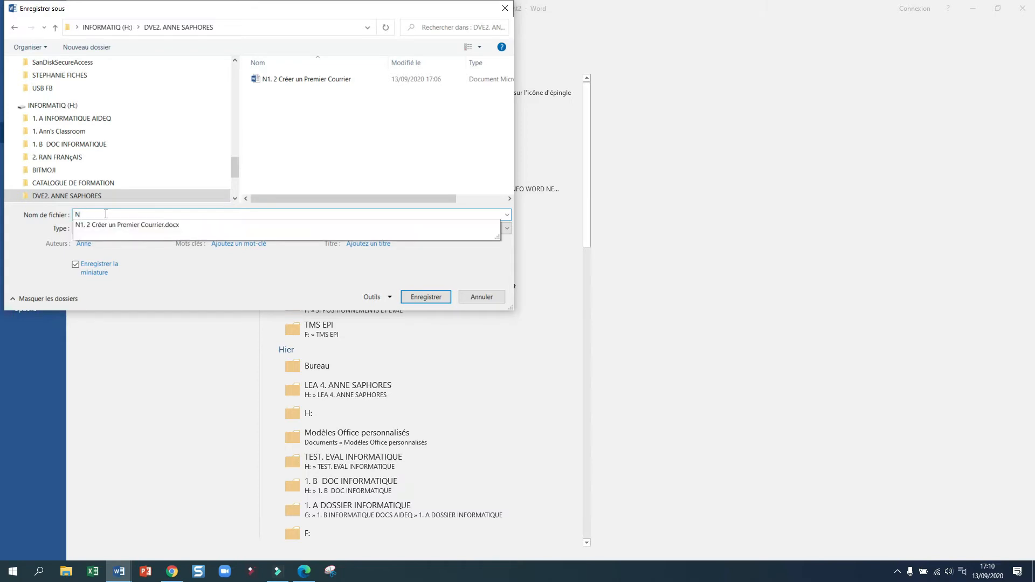
text(1.2 )
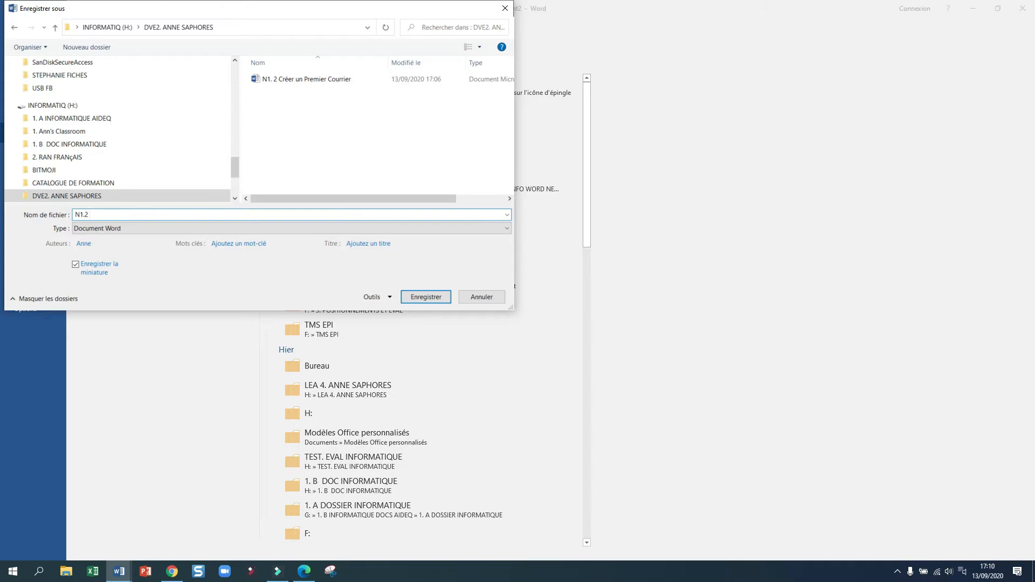
text(C)
key(Caps_Lock)
text(réer i)
key(BackSpace)
text(un 1er courrier)
click(419, 296)
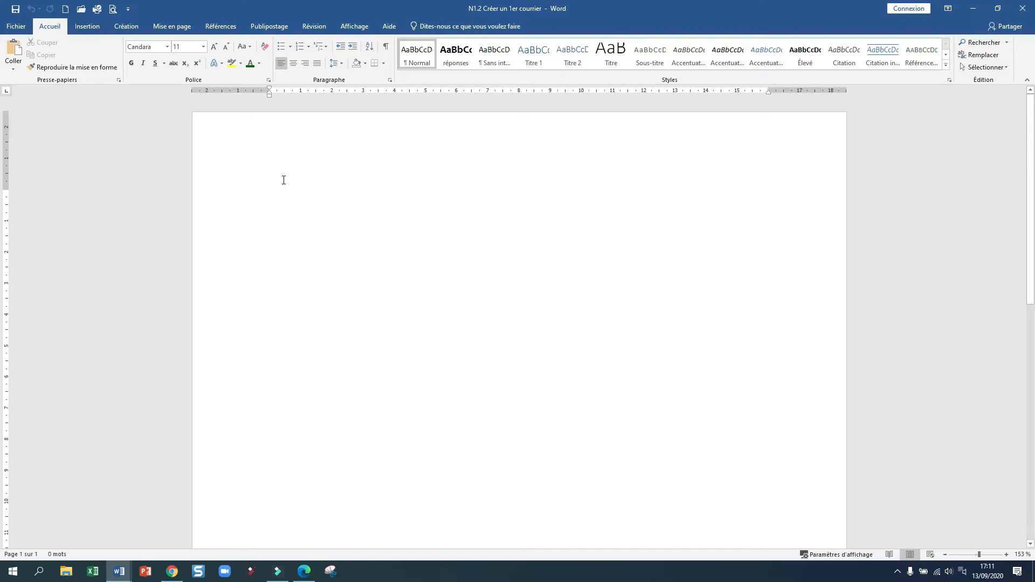
- Set the custom page margins at the top and left of the page to 2 cm
click(169, 30)
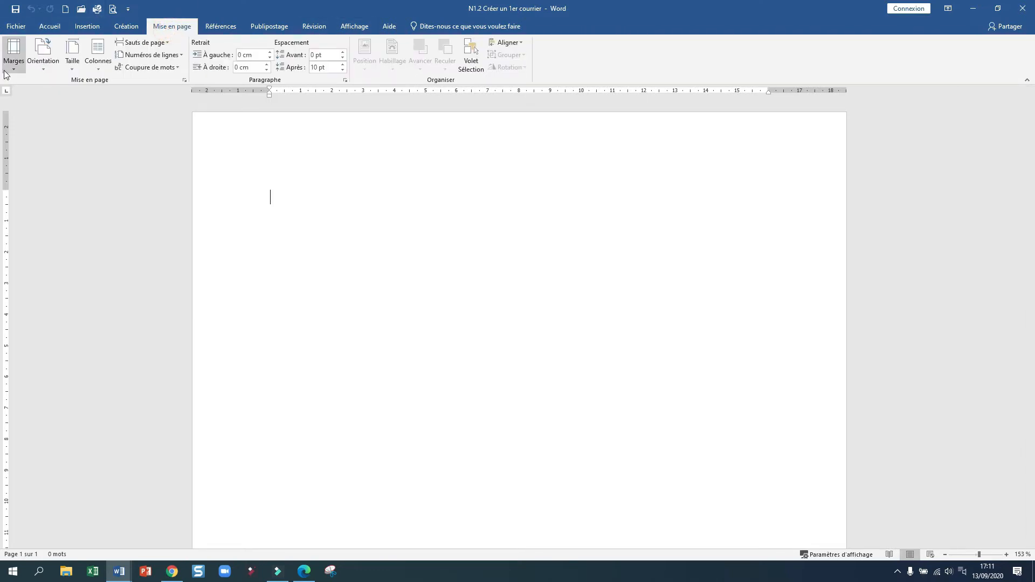
click(13, 60)
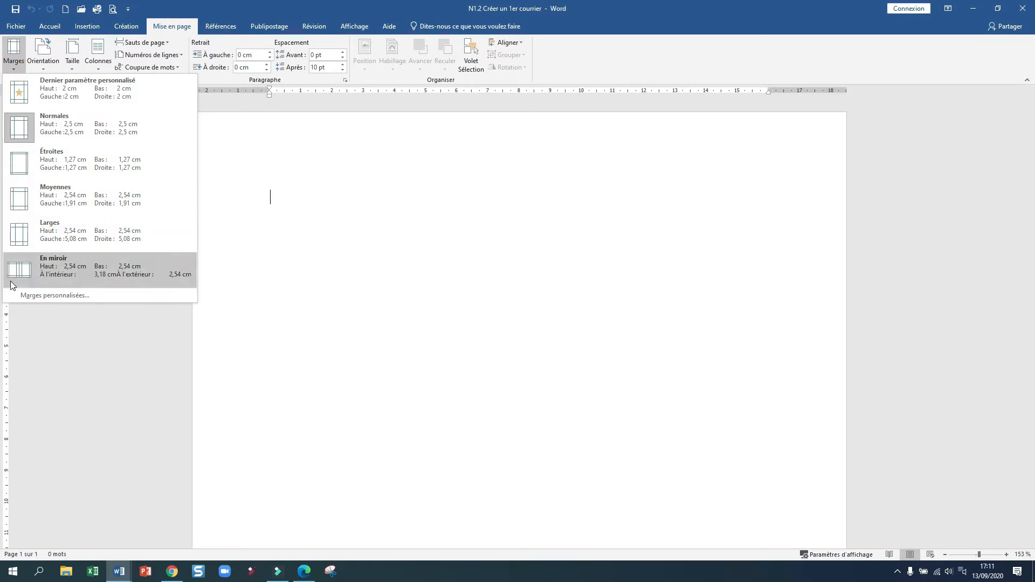
click(9, 298)
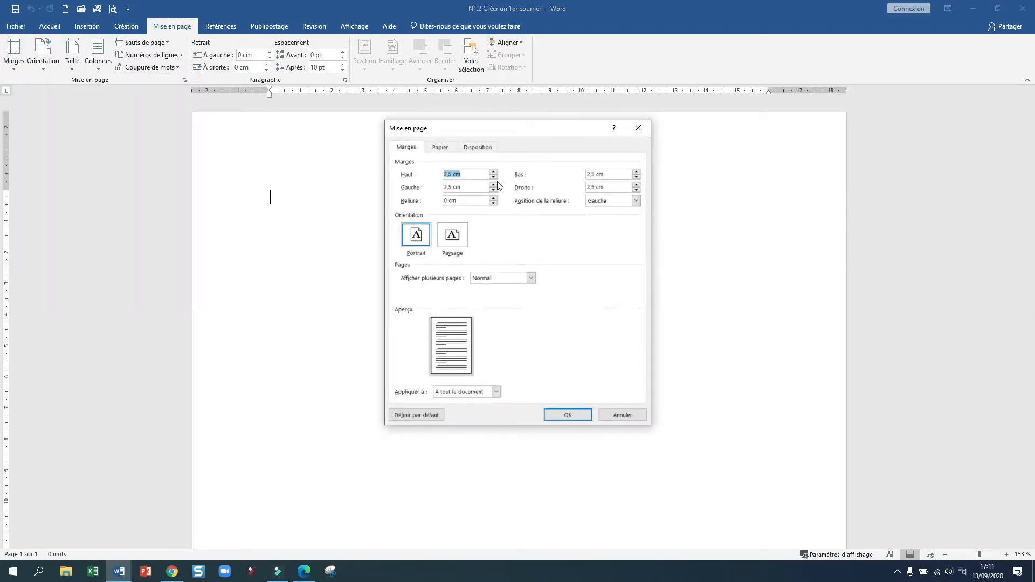
click(493, 177)
click(493, 177)
click(493, 177)
click(493, 177)
click(494, 177)
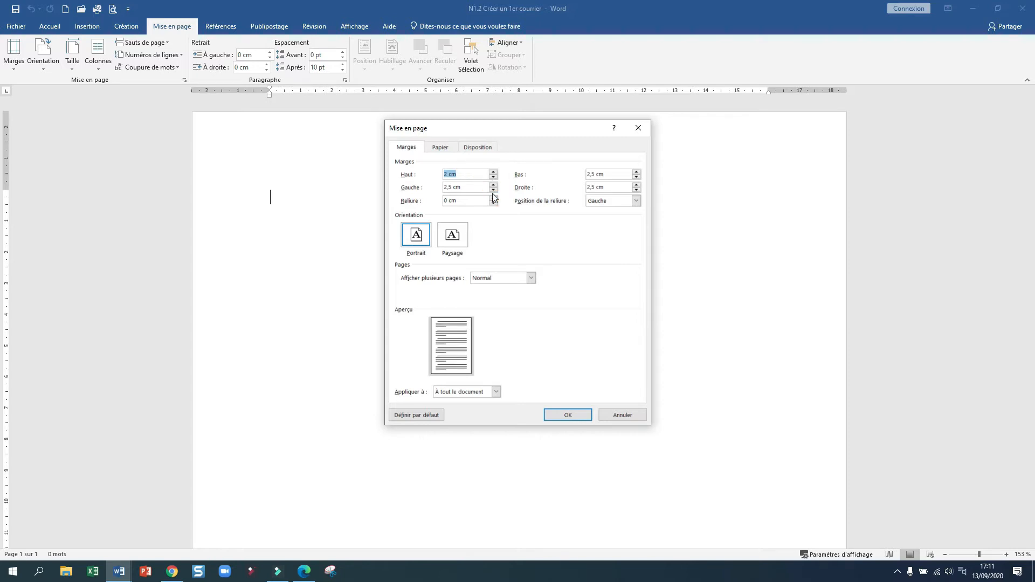
click(493, 189)
click(493, 190)
click(493, 190)
click(493, 190)
click(493, 190)
- Set the bottom and right page margins to 2 cm and apply the page setup
click(593, 173)
key(BackSpace)
key(BackSpace)
click(594, 186)
key(BackSpace)
key(BackSpace)
click(567, 416)
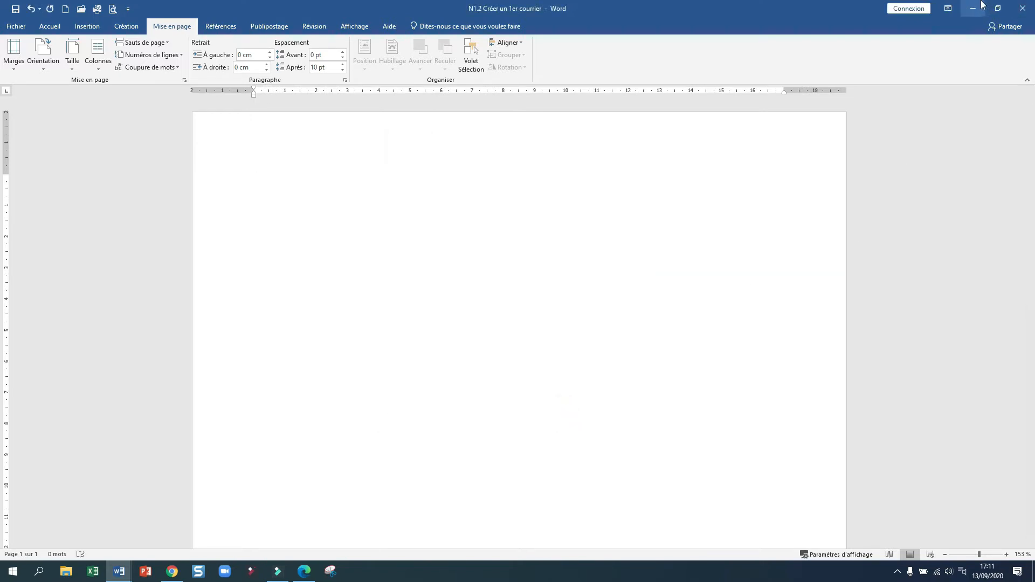
- Check the spacing instructions in "N1. 2 Créer un Premier Courrier" and set the new letter's spacing after paragraphs to 12 pt
mouse_move(119, 573)
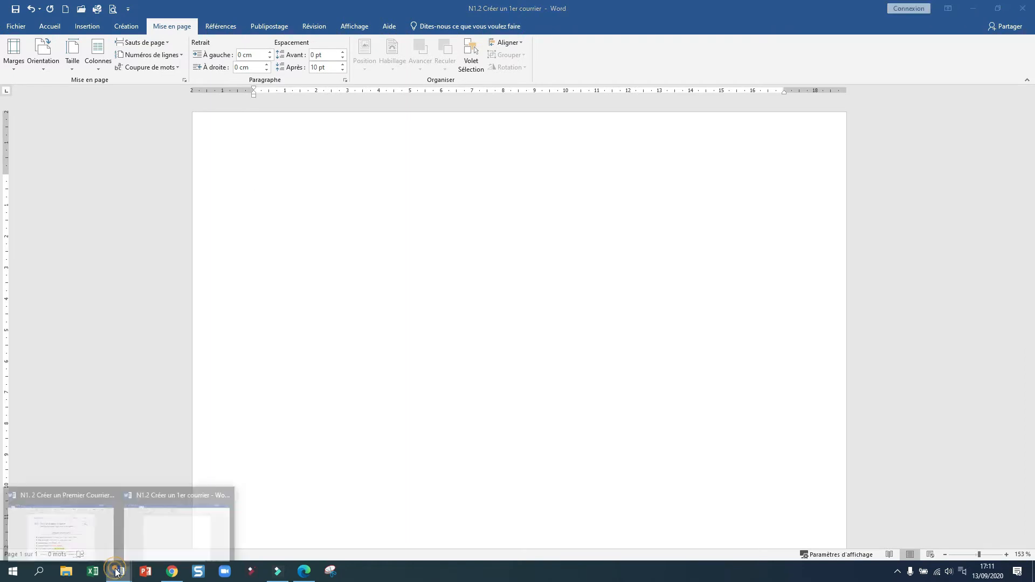
click(77, 539)
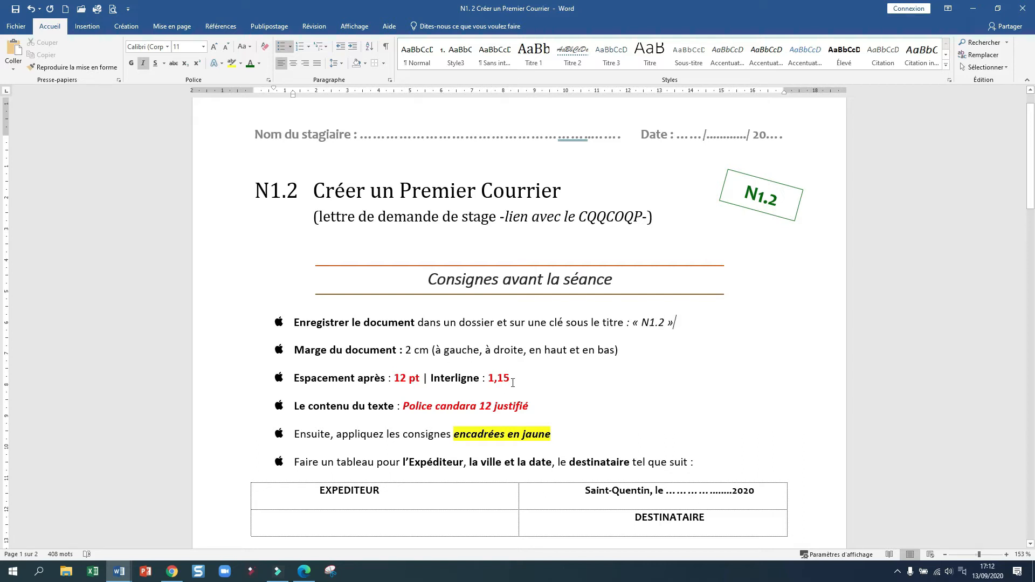
mouse_move(116, 572)
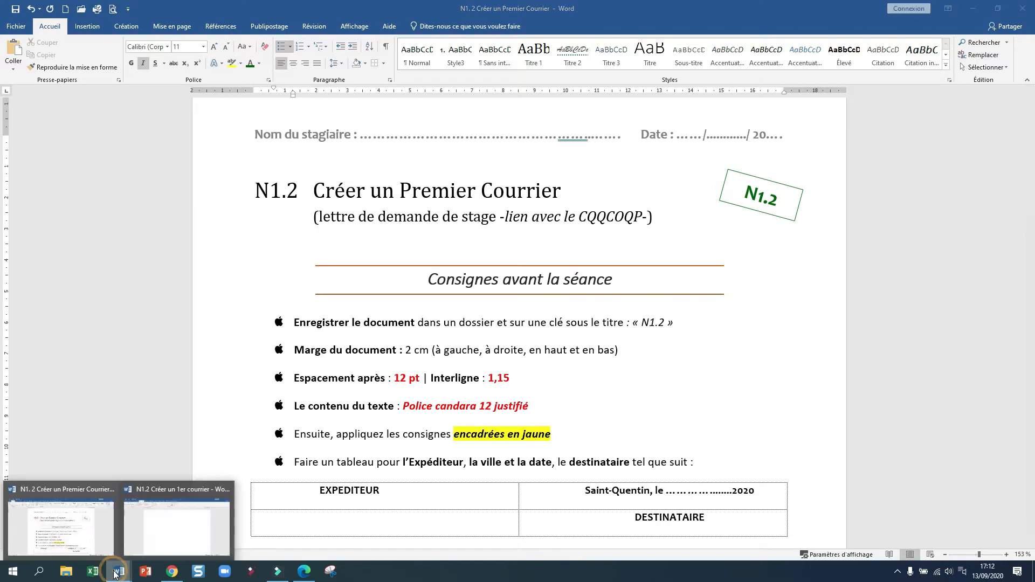
click(155, 533)
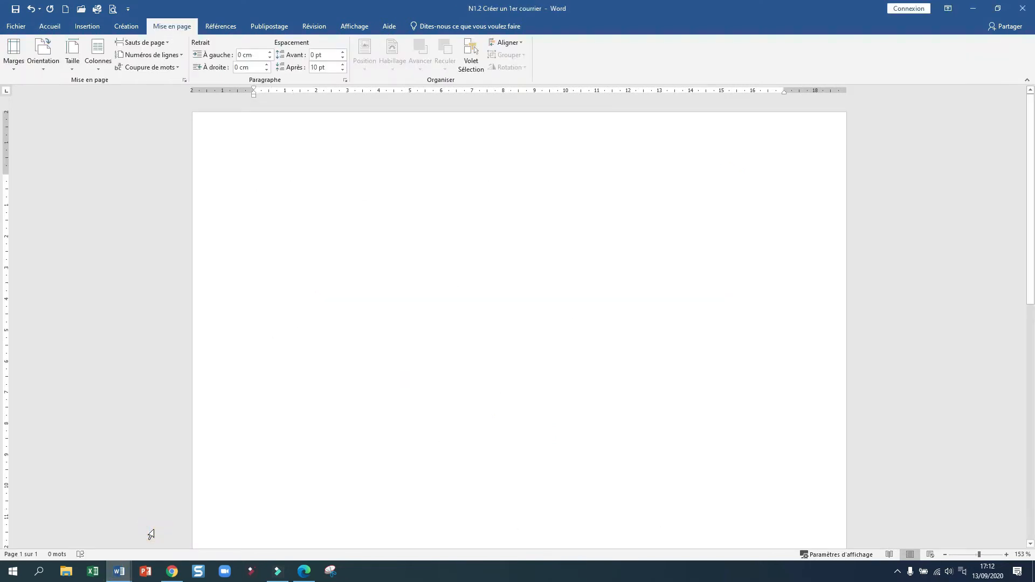
click(54, 30)
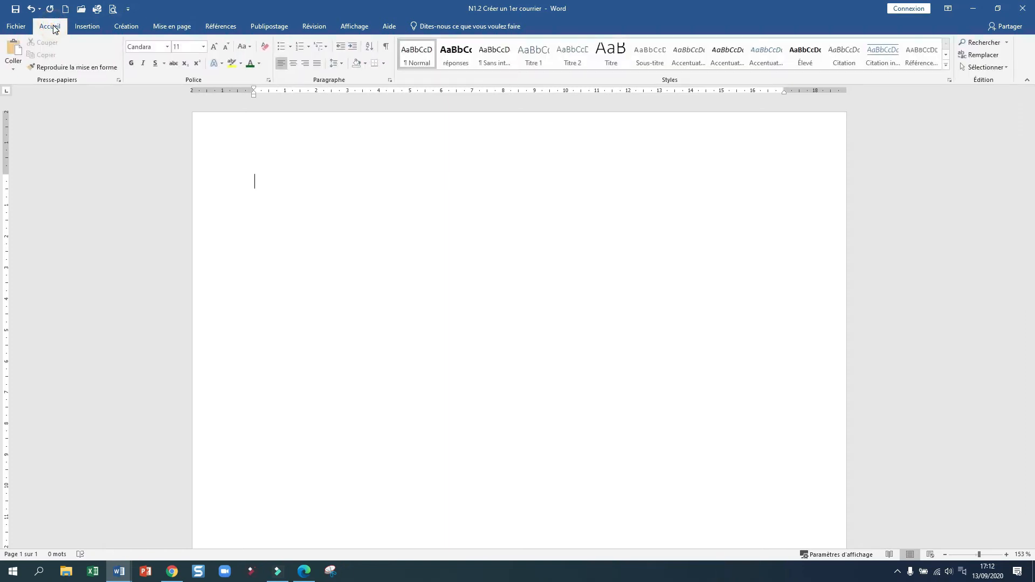
click(161, 28)
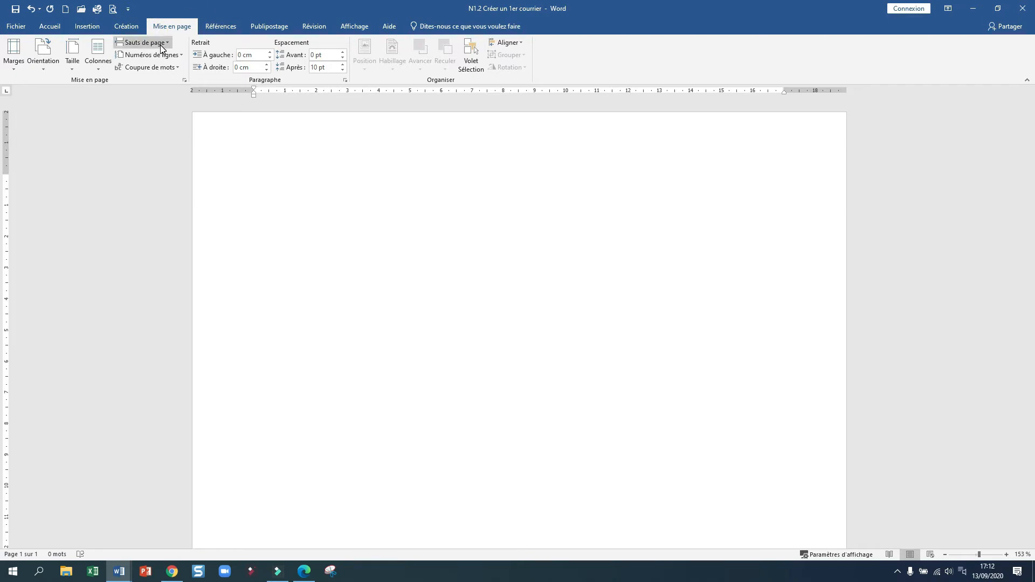
click(50, 26)
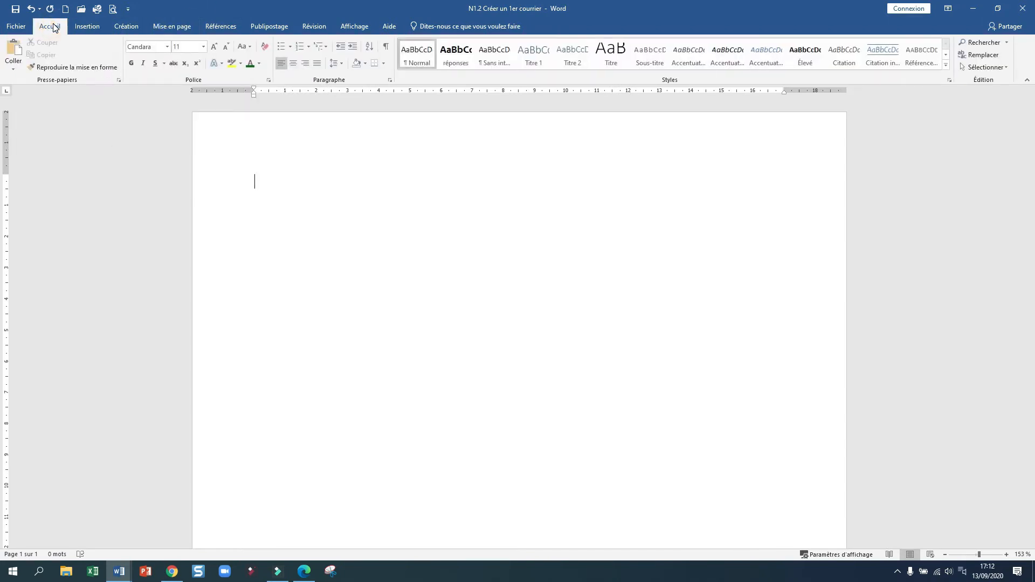
click(390, 81)
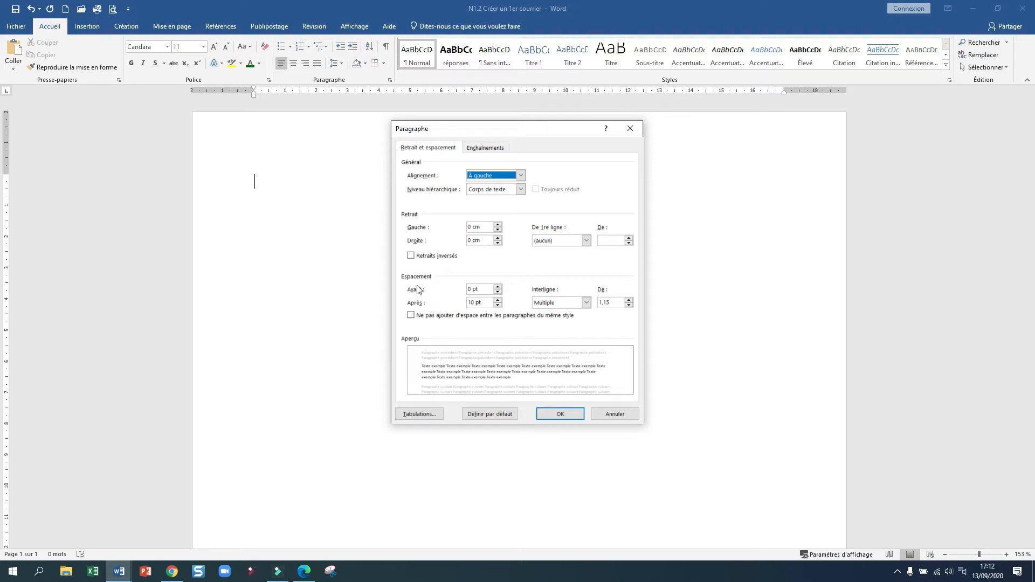
click(498, 300)
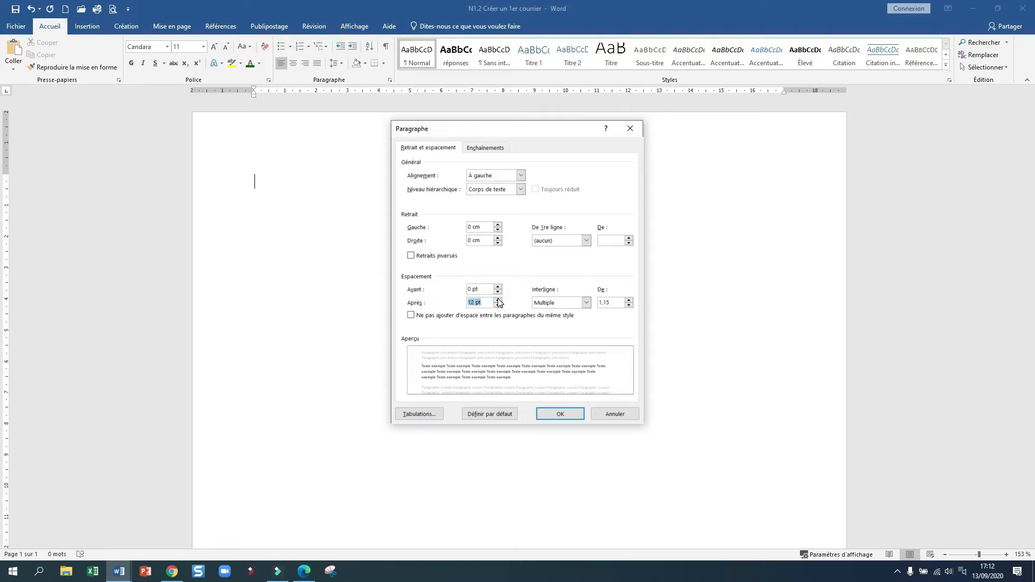
- Enter a multiple line spacing of 1,15 and make the paragraph settings the default for this document only
click(615, 302)
key(BackSpace)
key(BackSpace)
text(08)
key(BackSpace)
key(BackSpace)
text(15)
click(490, 413)
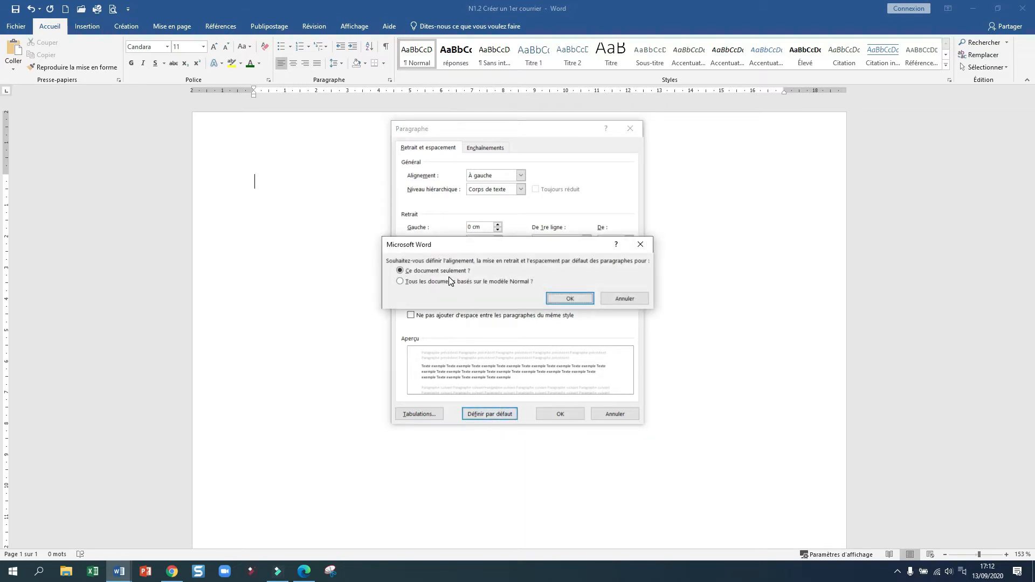
click(571, 298)
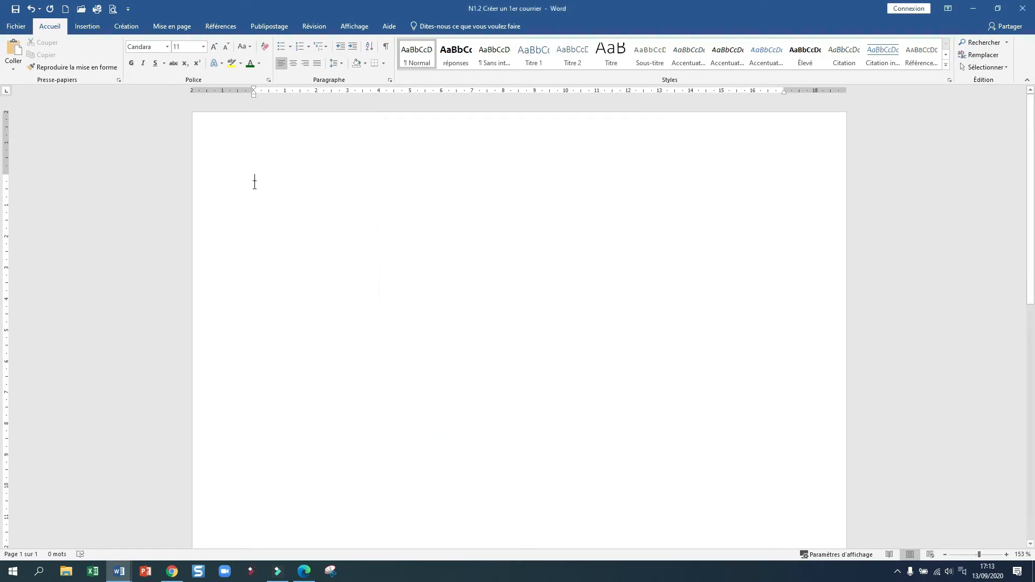
- Choose Candara as the font for the letter's text
click(169, 47)
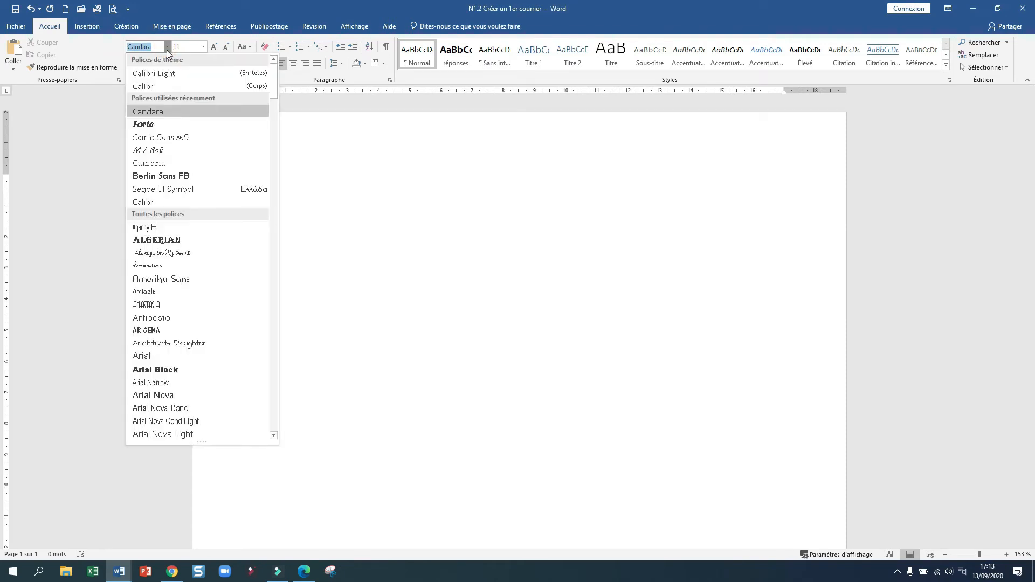
scroll(167, 383, down, 3)
scroll(167, 384, down, 10)
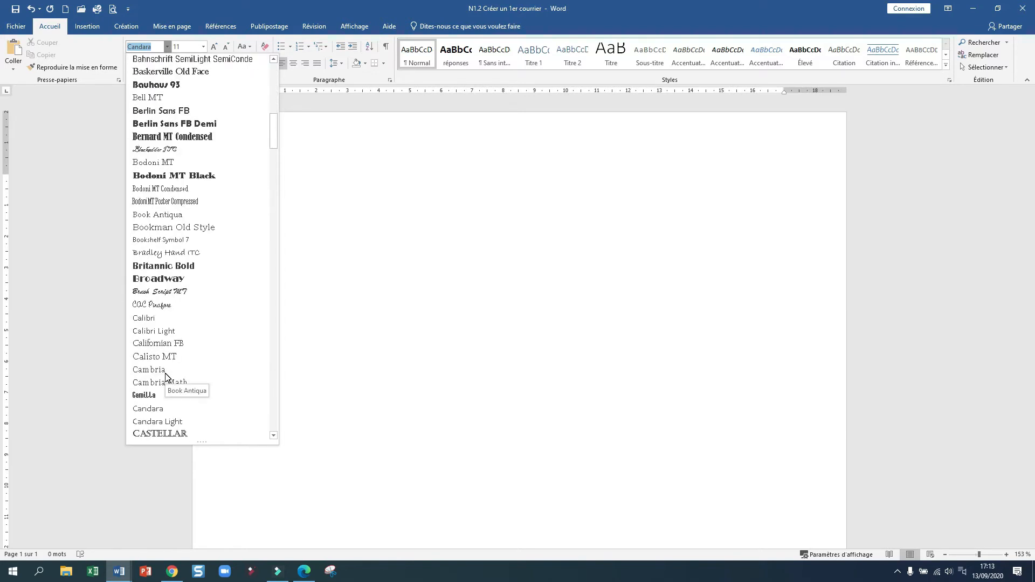
click(159, 409)
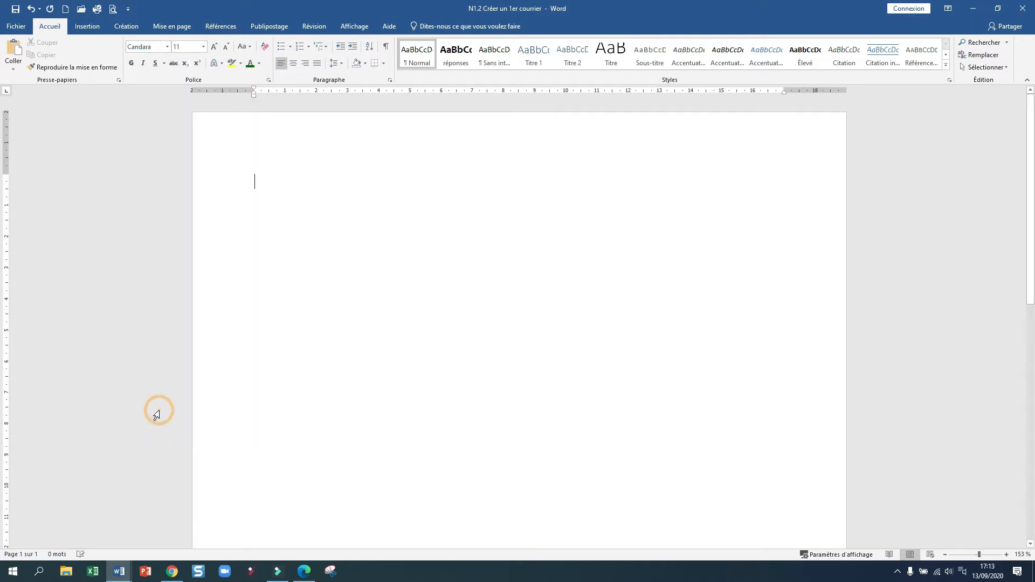
- Set the letter's font size to 12 and check the table instructions in "N1. 2 Créer un Premier Courrier"
click(205, 47)
click(188, 105)
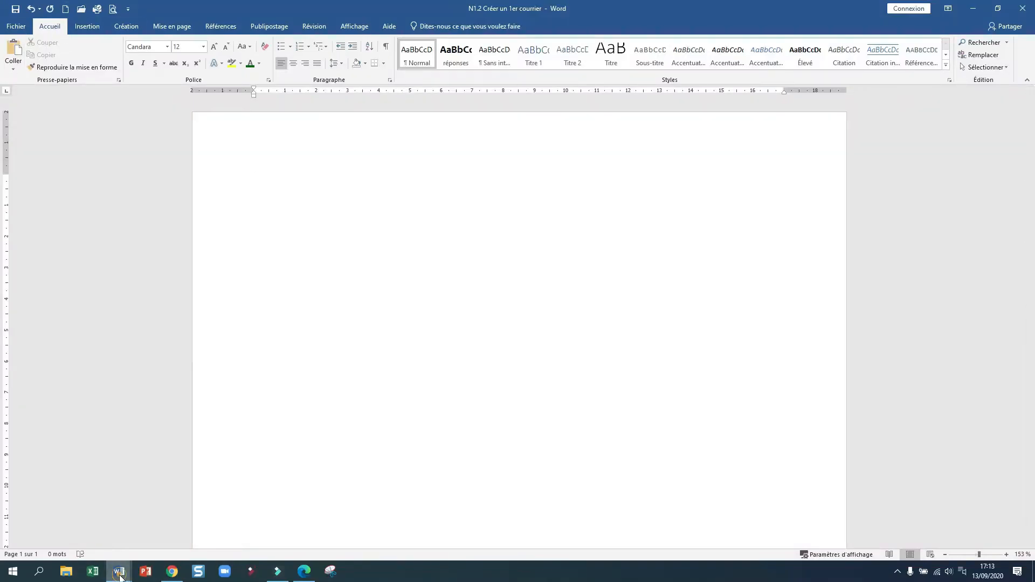
mouse_move(119, 572)
click(89, 547)
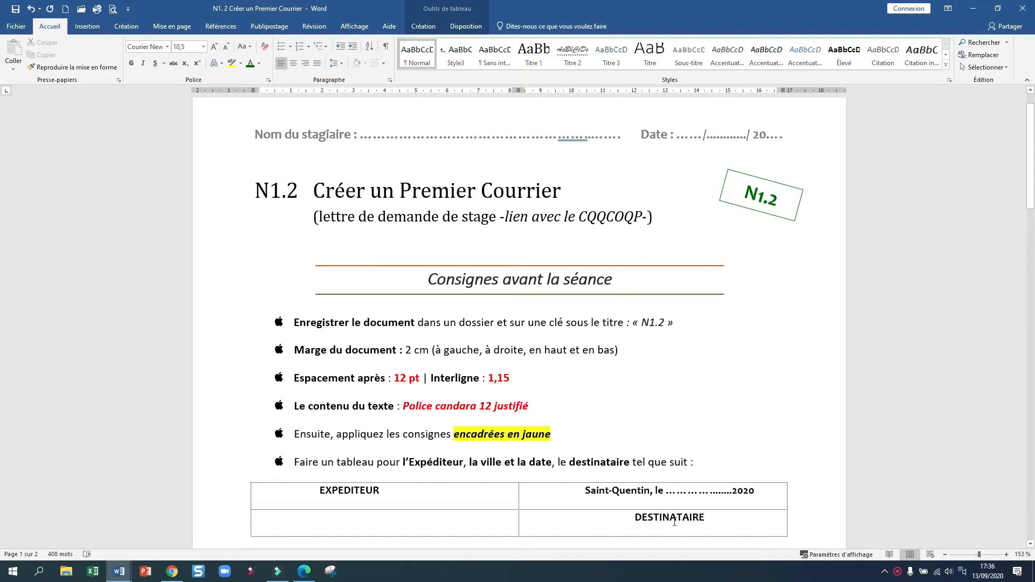
- Return to "N1.2 Créer un 1er courrier" and insert a table of two columns and one row above the sender's details
mouse_move(119, 577)
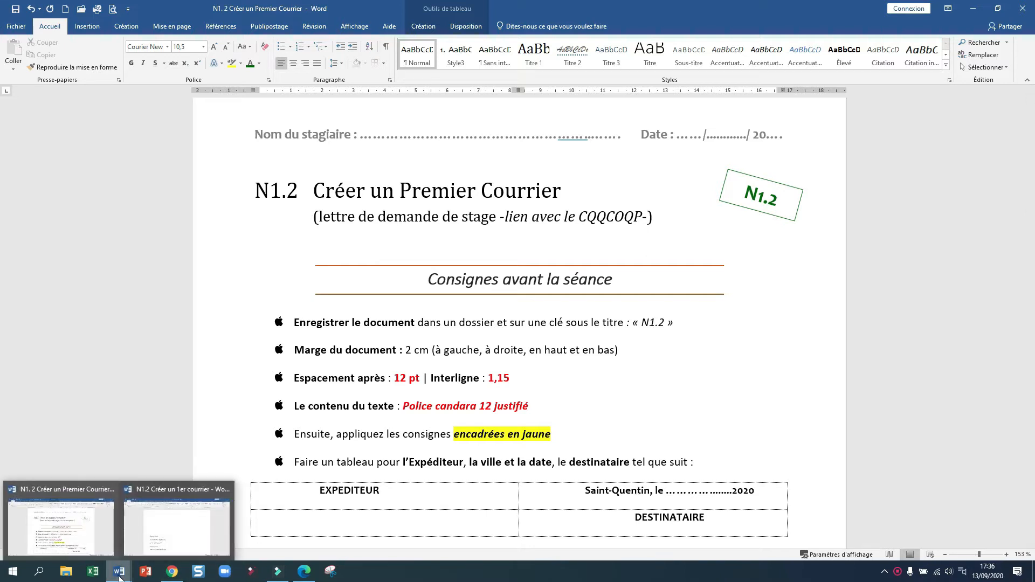
click(147, 519)
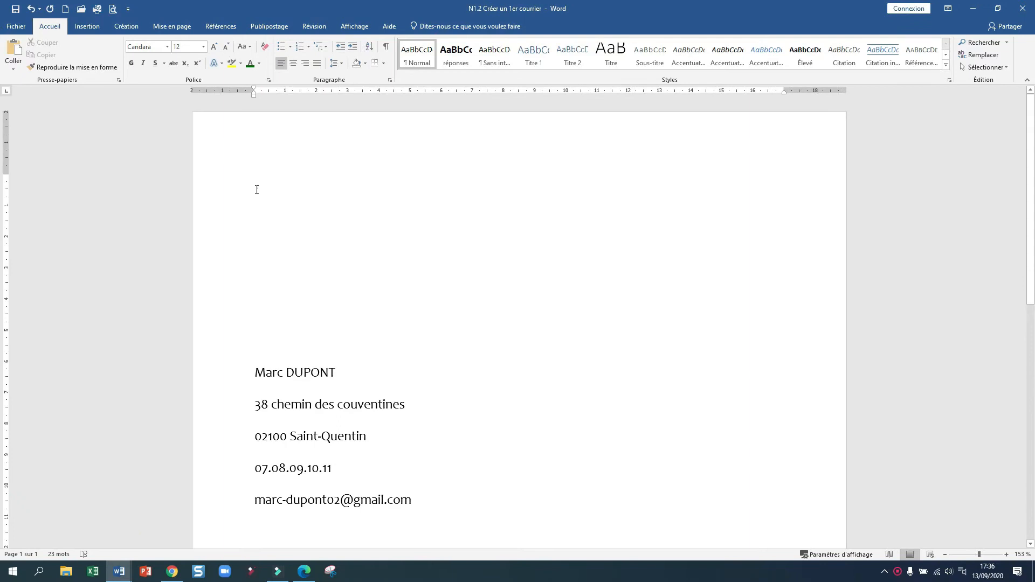
click(257, 188)
key(Return)
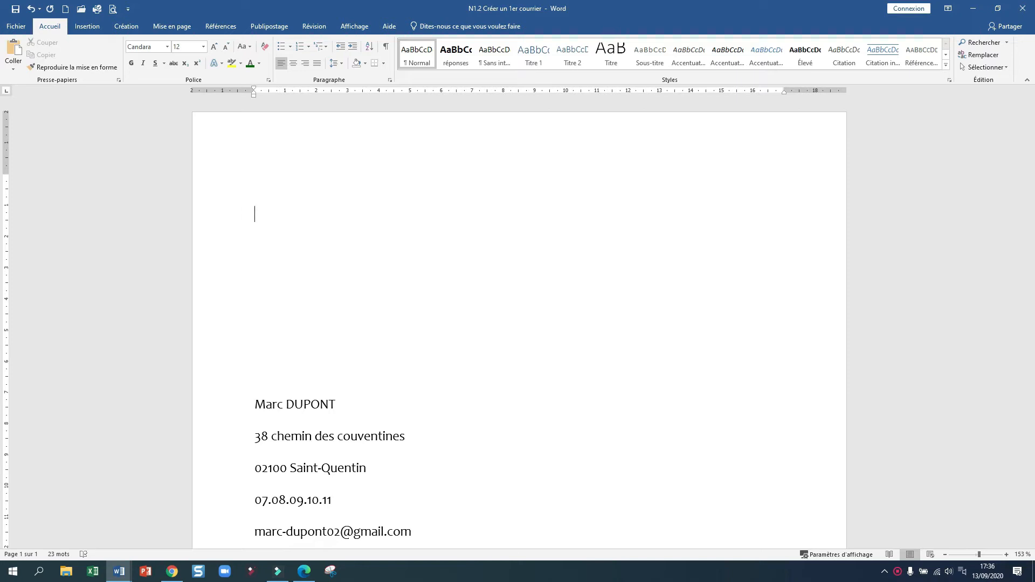
click(87, 27)
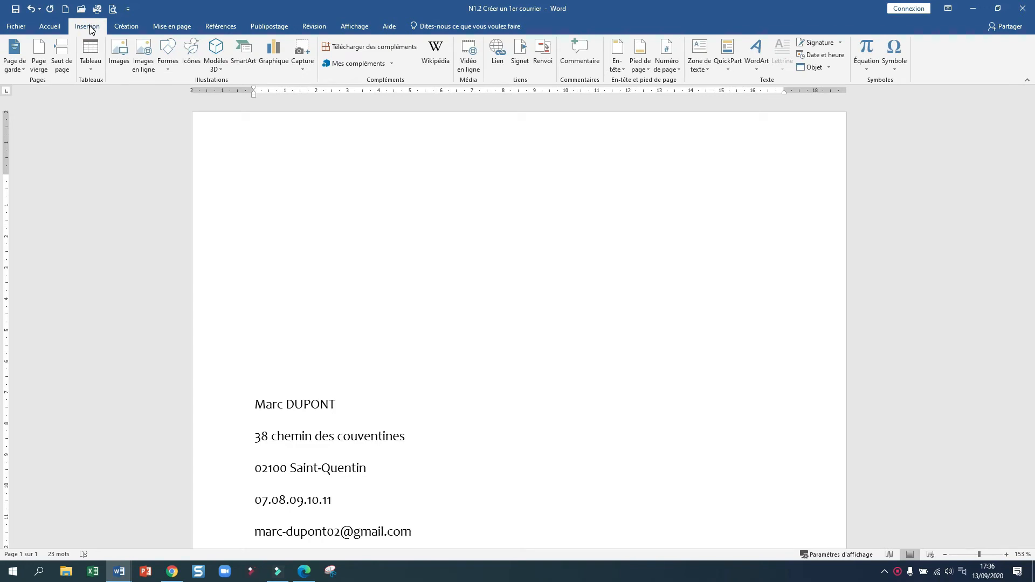
click(92, 69)
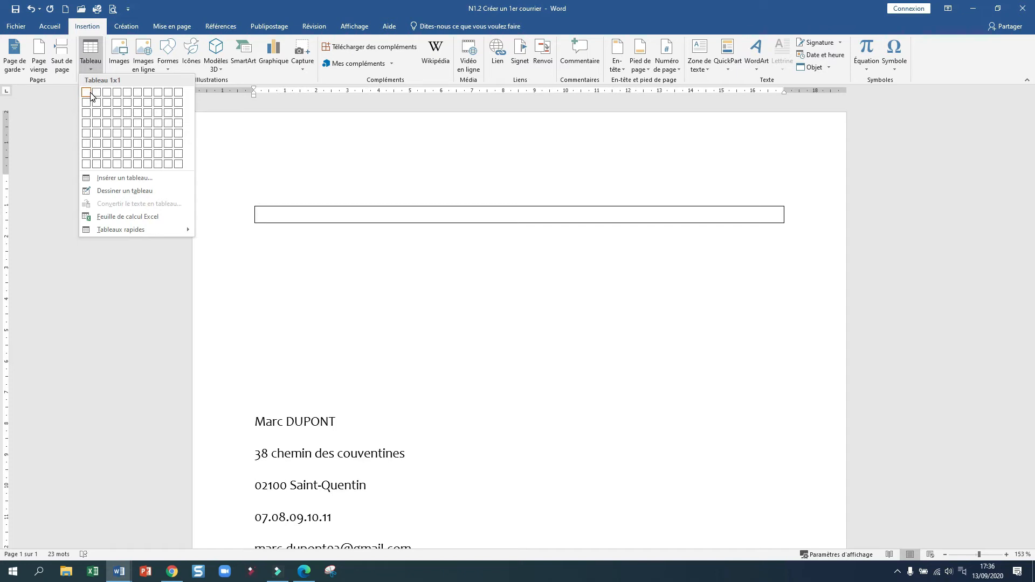
click(97, 92)
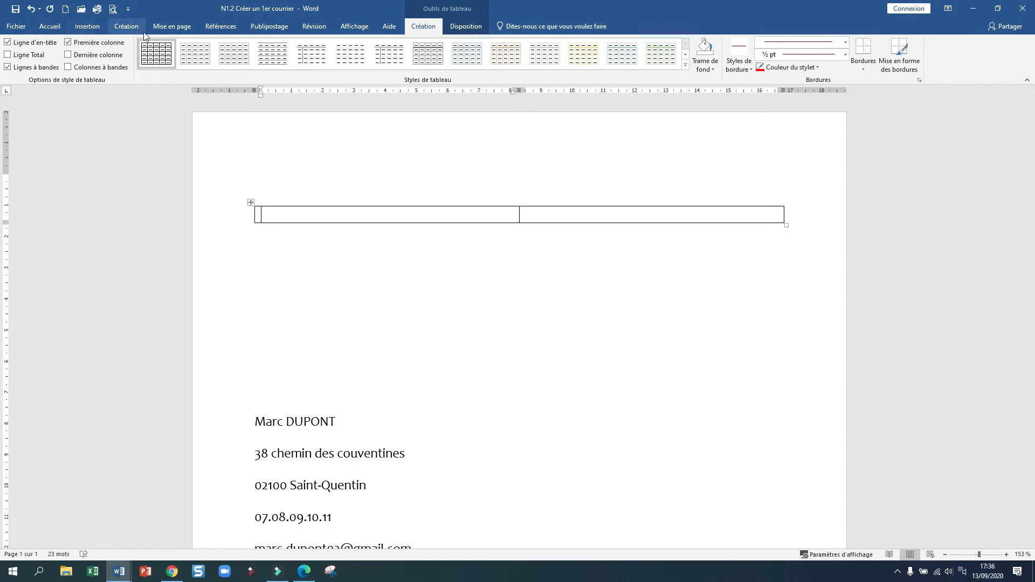
click(563, 214)
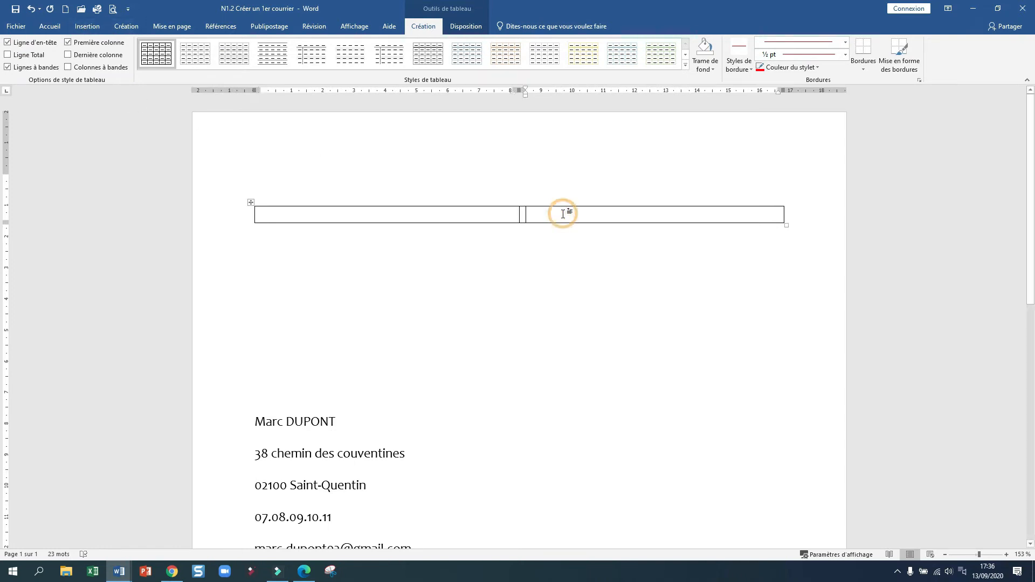
click(458, 216)
- Copy the sender's five contact lines into the table's first cell, keeping the text only
scroll(445, 255, down, 3)
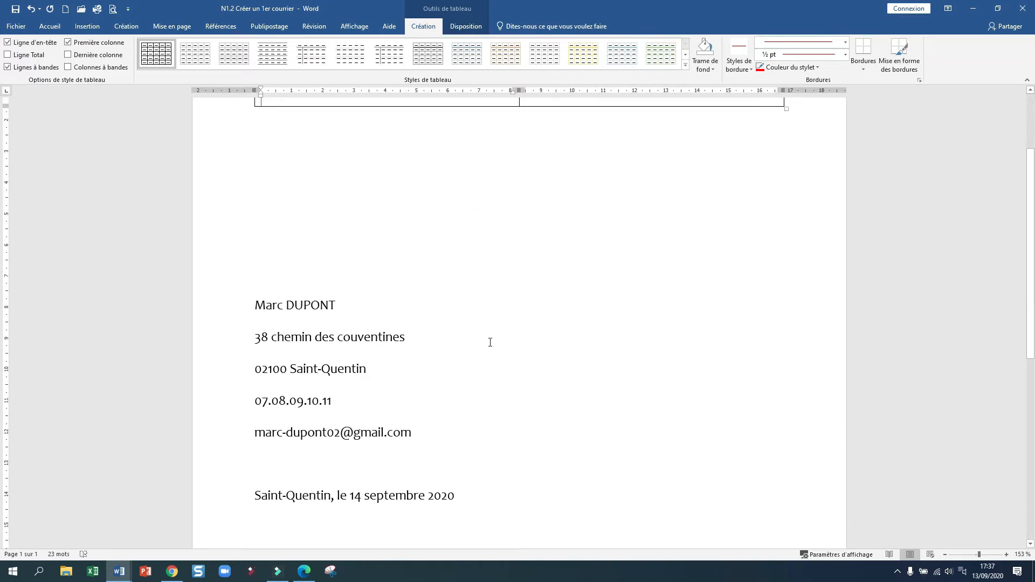
drag(430, 437, 250, 303)
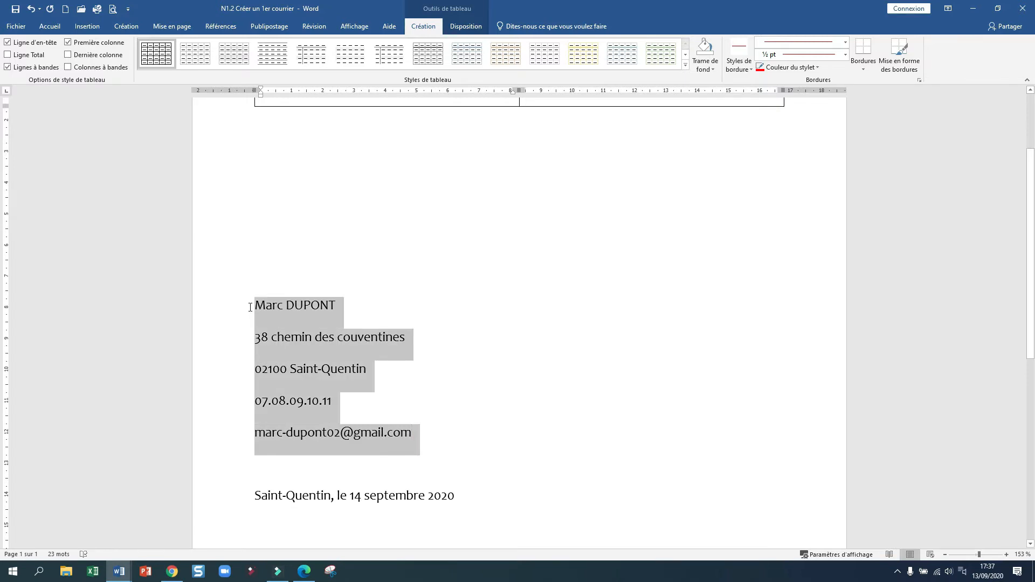
right_click(287, 321)
click(315, 342)
scroll(312, 263, up, 3)
click(290, 214)
right_click(290, 214)
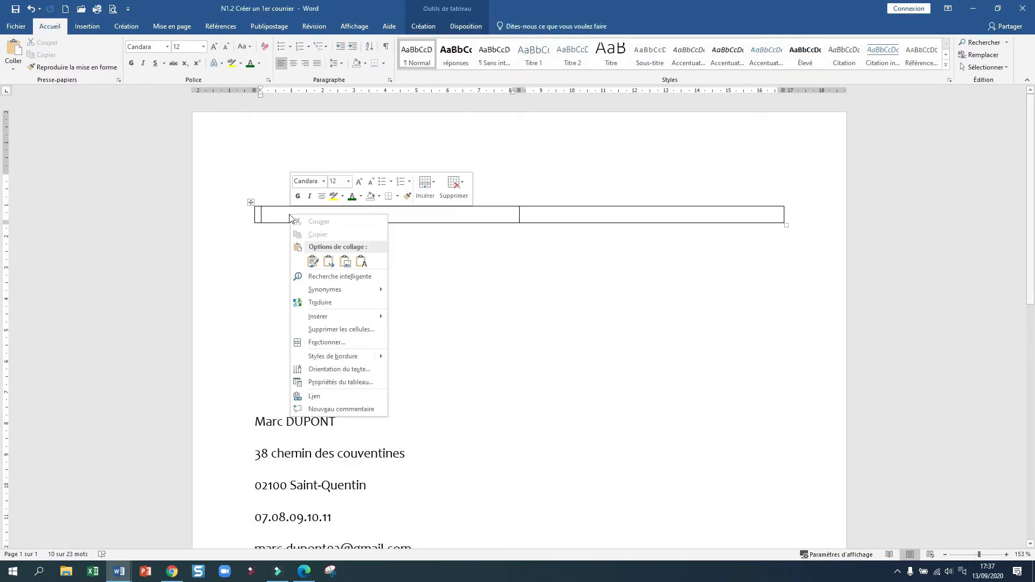
click(367, 264)
- Copy the line "Saint-Quentin, le 14 septembre 2020" into the table's second cell, merging the formatting
scroll(395, 330, down, 5)
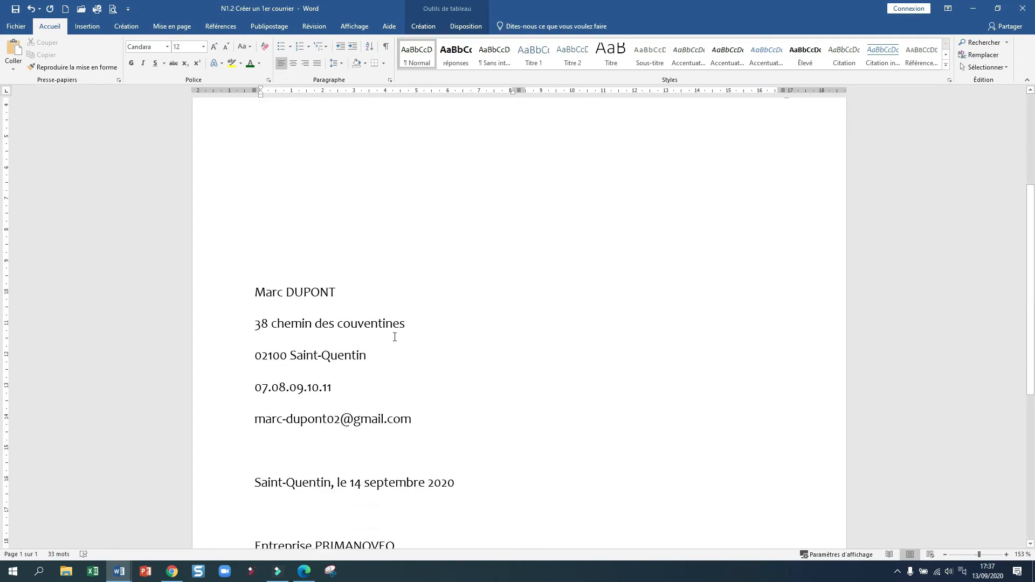
triple_click(472, 370)
right_click(259, 365)
click(265, 385)
scroll(534, 369, up, 5)
click(593, 225)
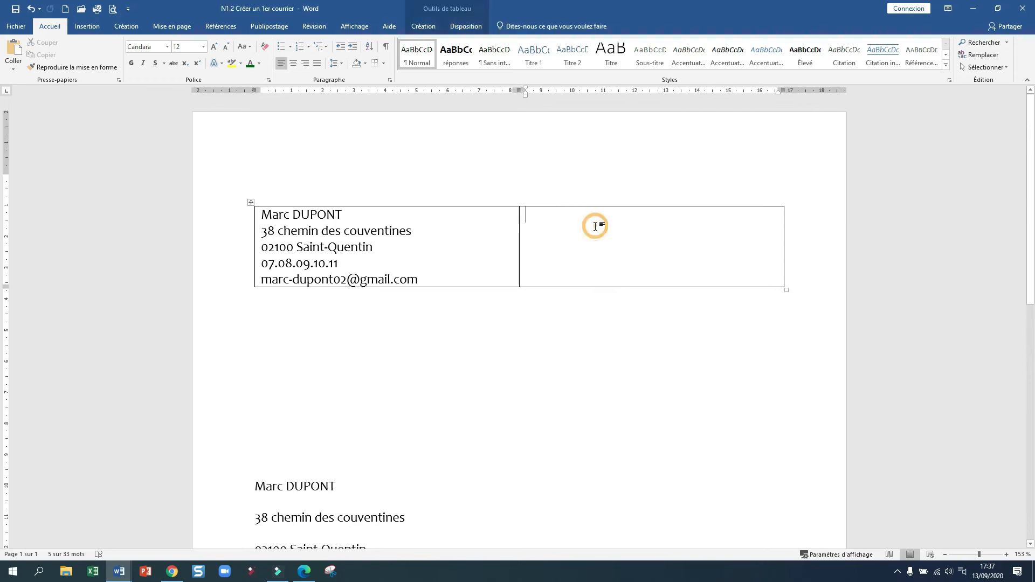
right_click(594, 225)
click(619, 273)
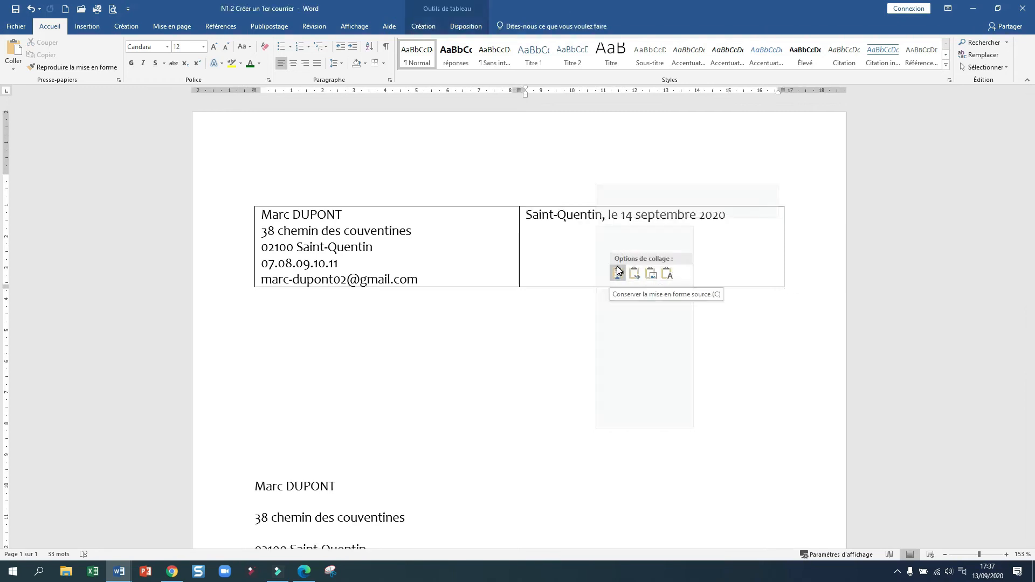
click(636, 276)
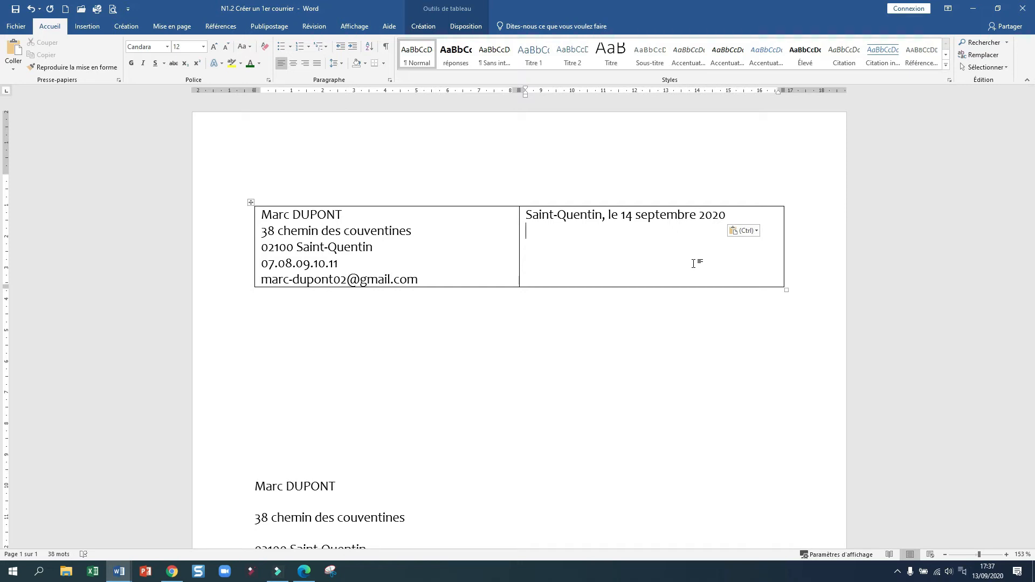
- Add a second table row and copy the Entreprise PRIMANOVEO name and address into its second cell with the source formatting kept
key(Tab)
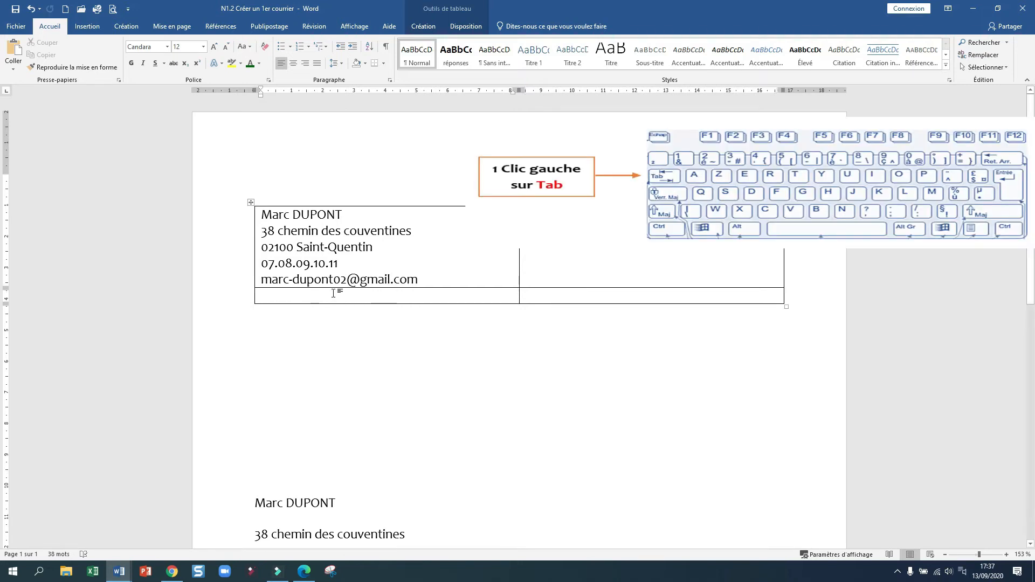
scroll(332, 294, down, 8)
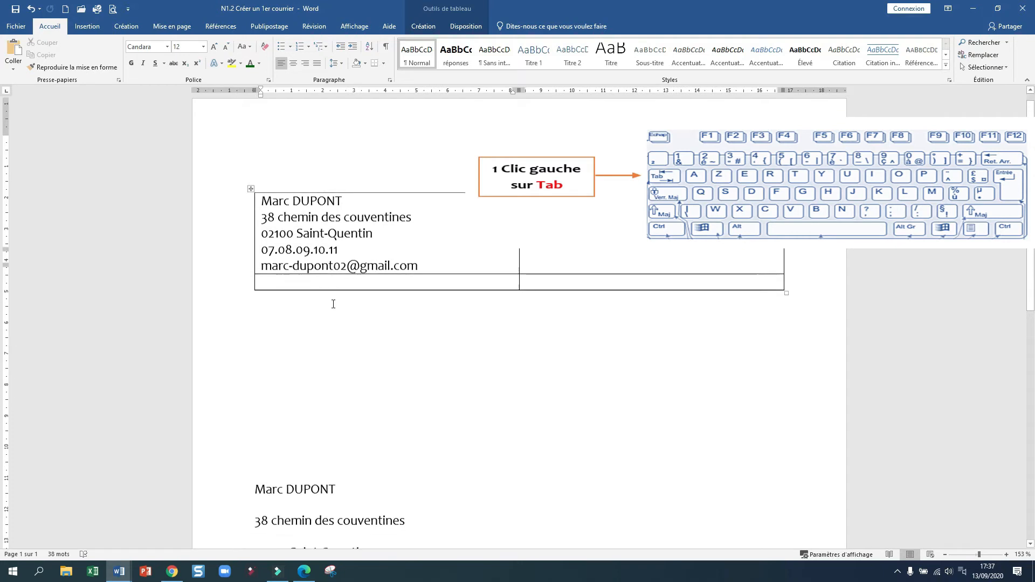
drag(255, 326, 393, 399)
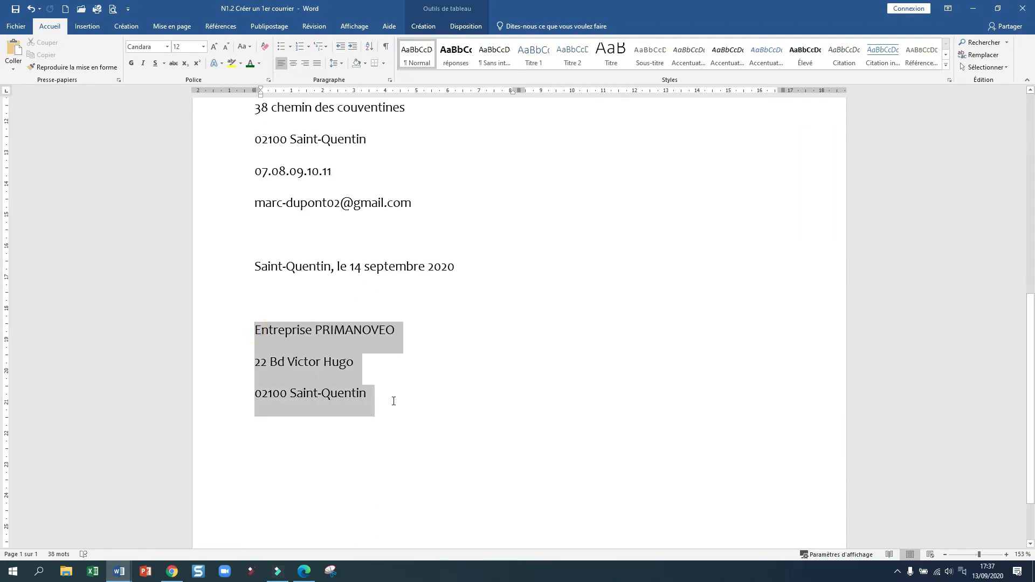
right_click(331, 336)
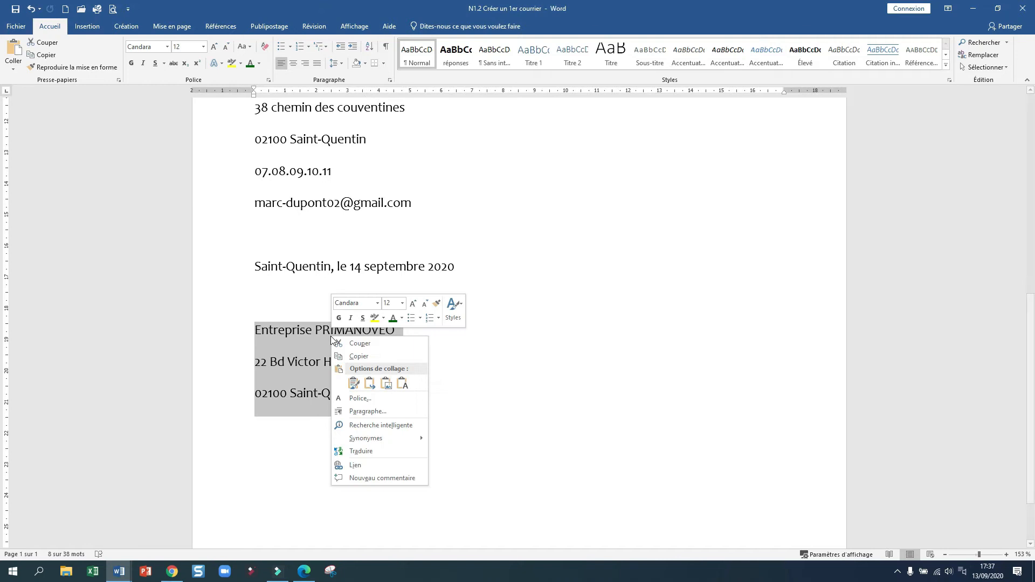
click(363, 356)
scroll(604, 377, up, 6)
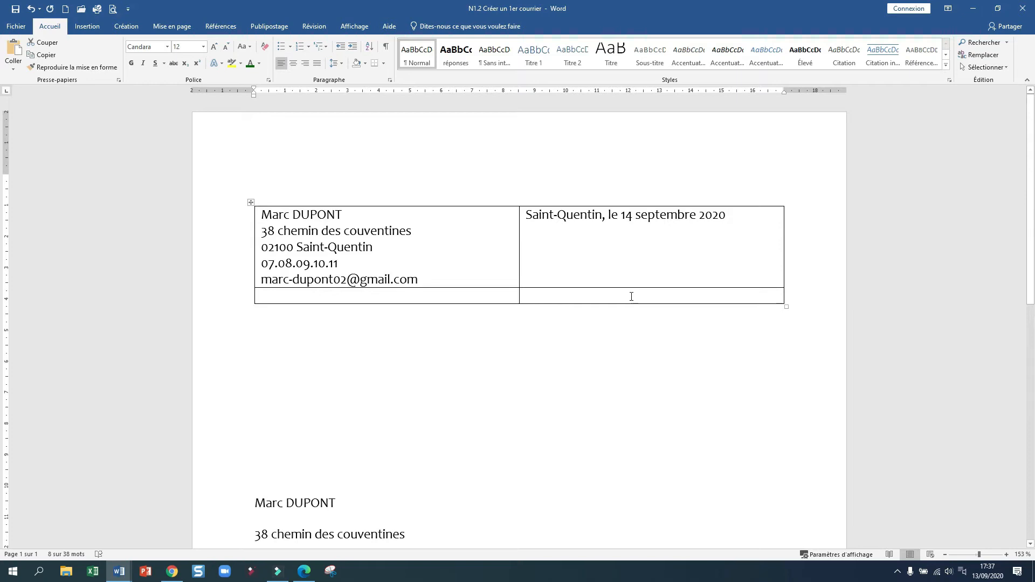
right_click(629, 298)
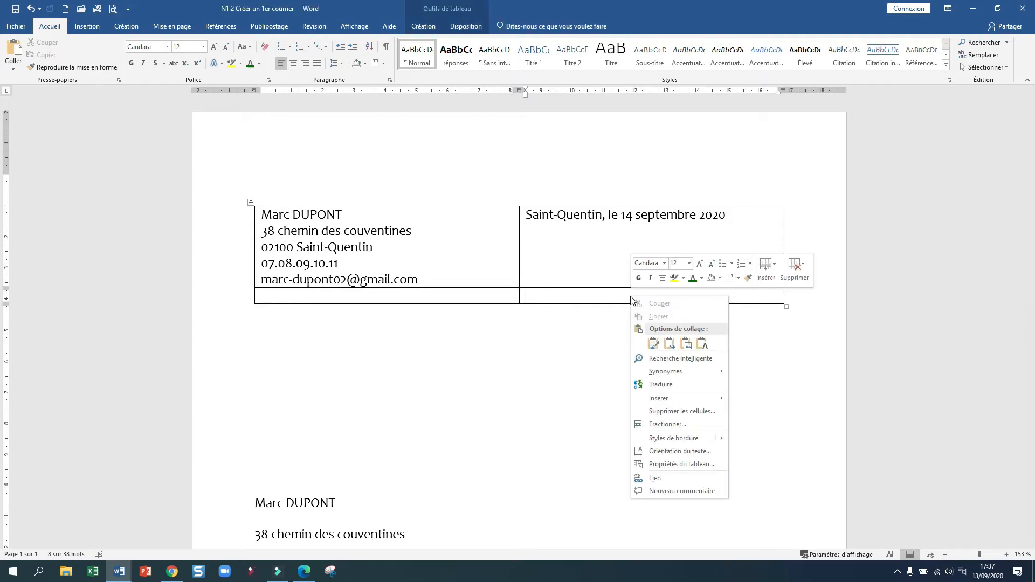
click(654, 343)
- Delete the original sender, date and recipient lines below the table
scroll(324, 424, down, 3)
drag(315, 335, 357, 484)
scroll(358, 484, down, 5)
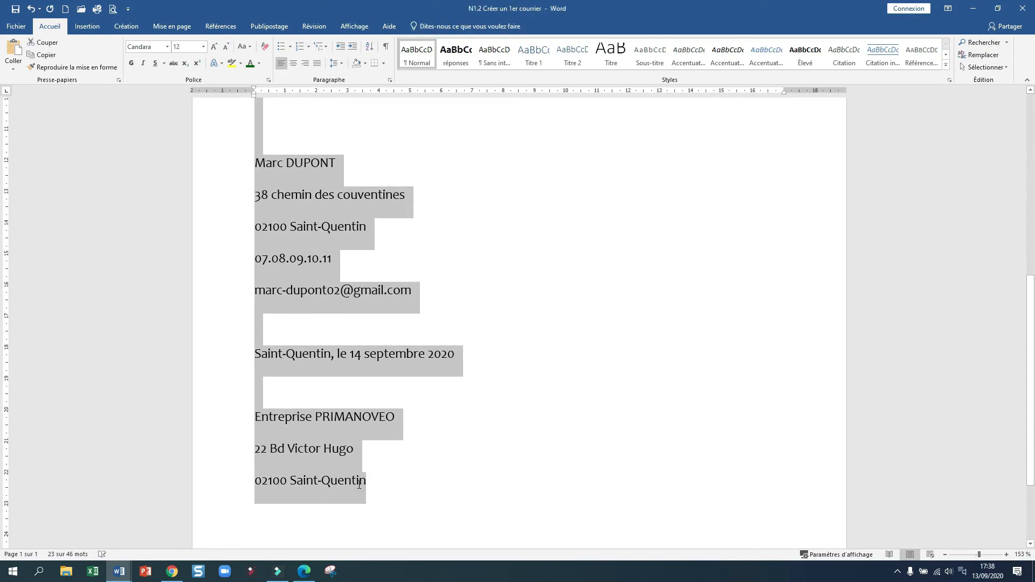
key(Delete)
scroll(340, 436, up, 5)
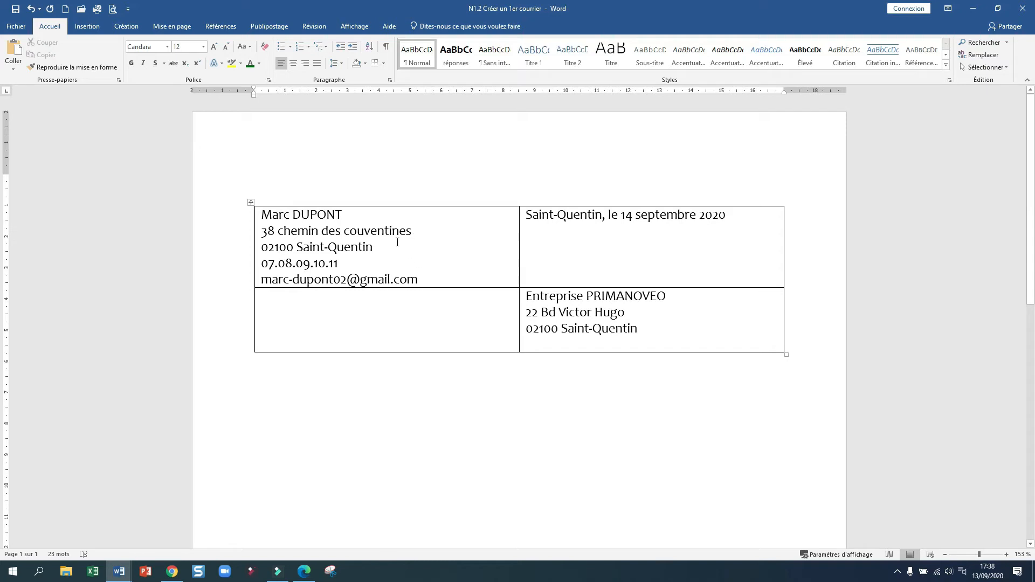
- Center the text in both columns of the table
drag(416, 225, 408, 334)
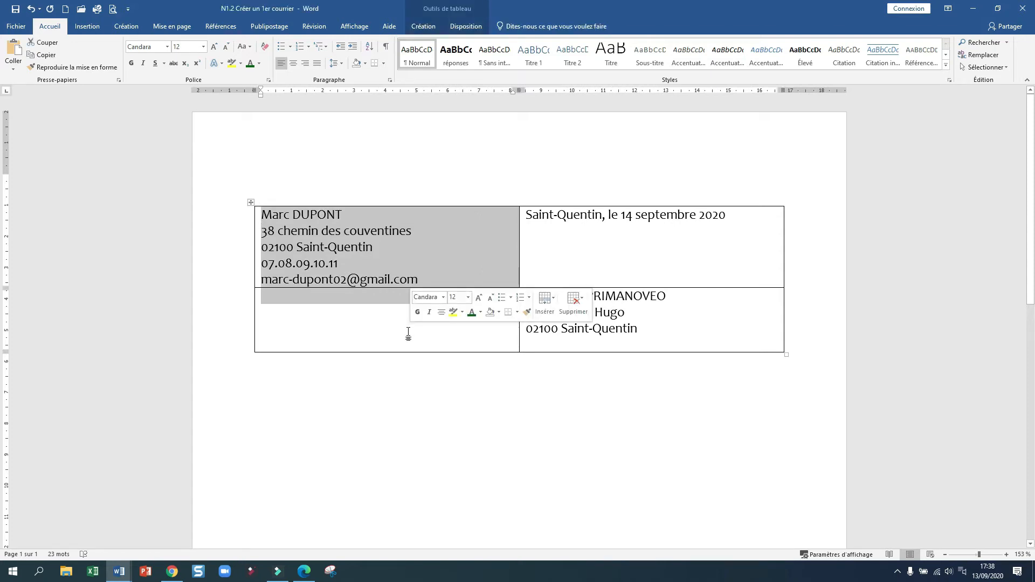
click(294, 63)
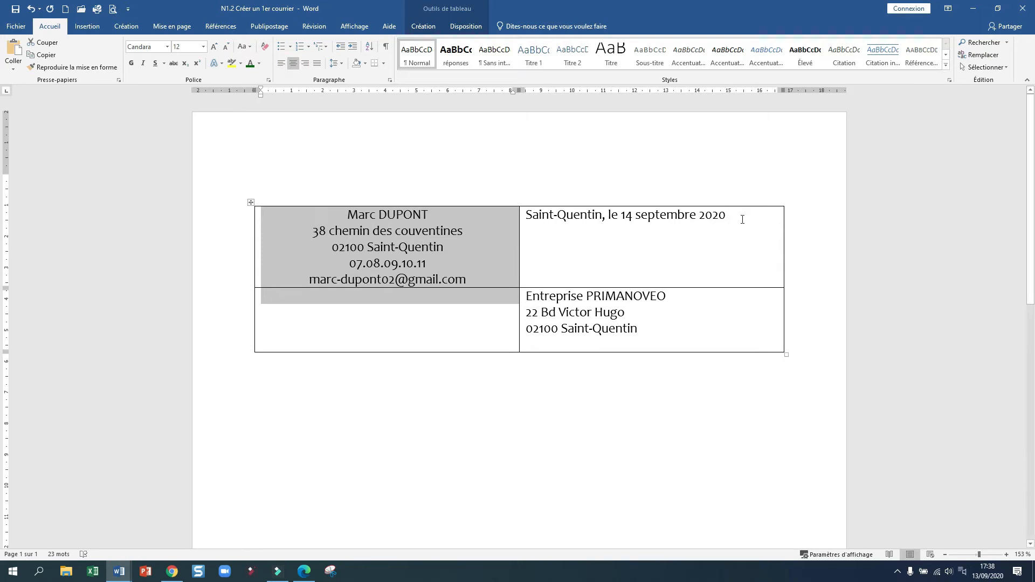
drag(741, 214, 741, 340)
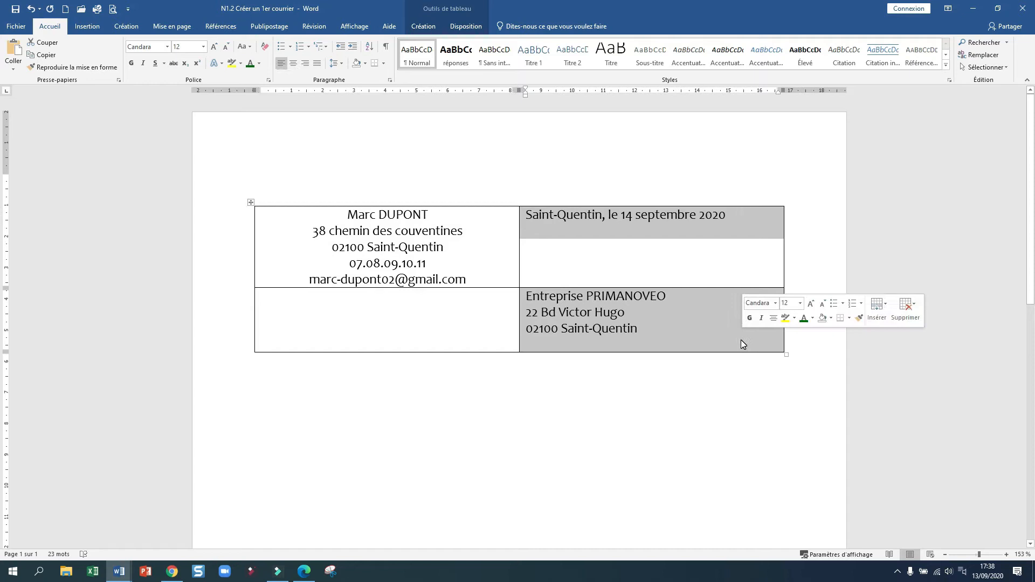
click(291, 64)
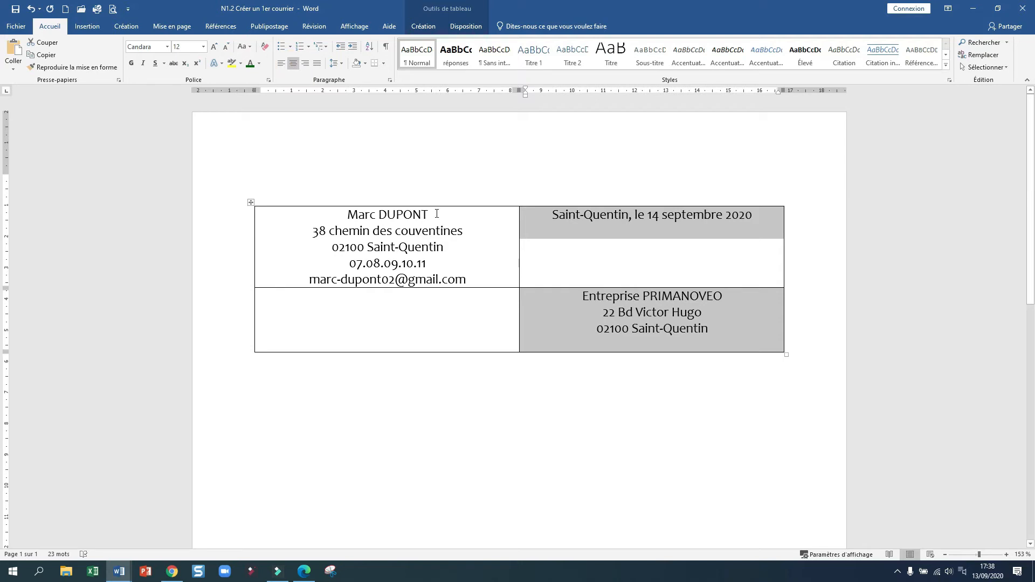
- Check which lines are bold in the exercise sheet's model letter and make the sender's name bold in the new letter
mouse_move(120, 570)
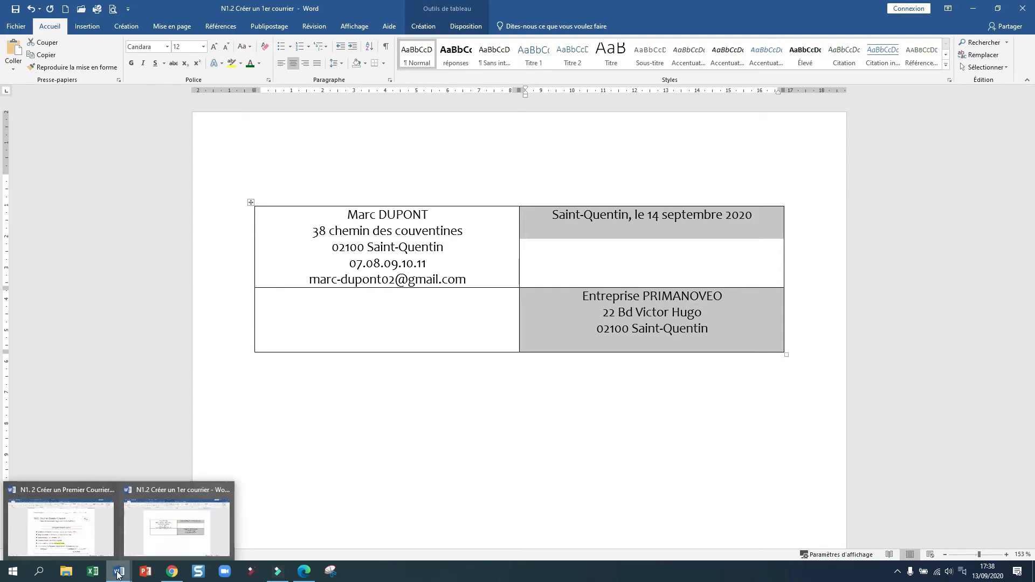
click(69, 545)
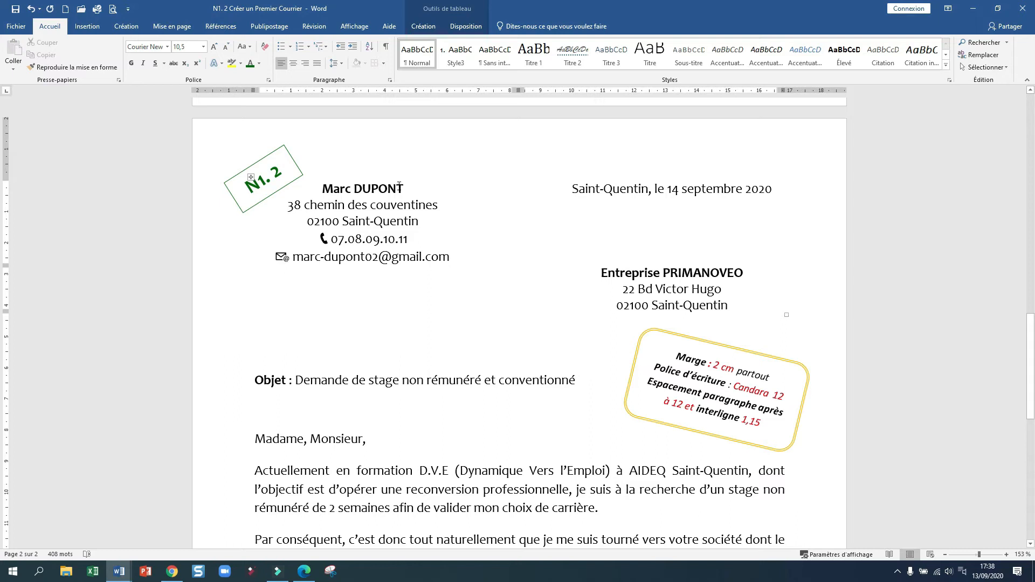
click(383, 188)
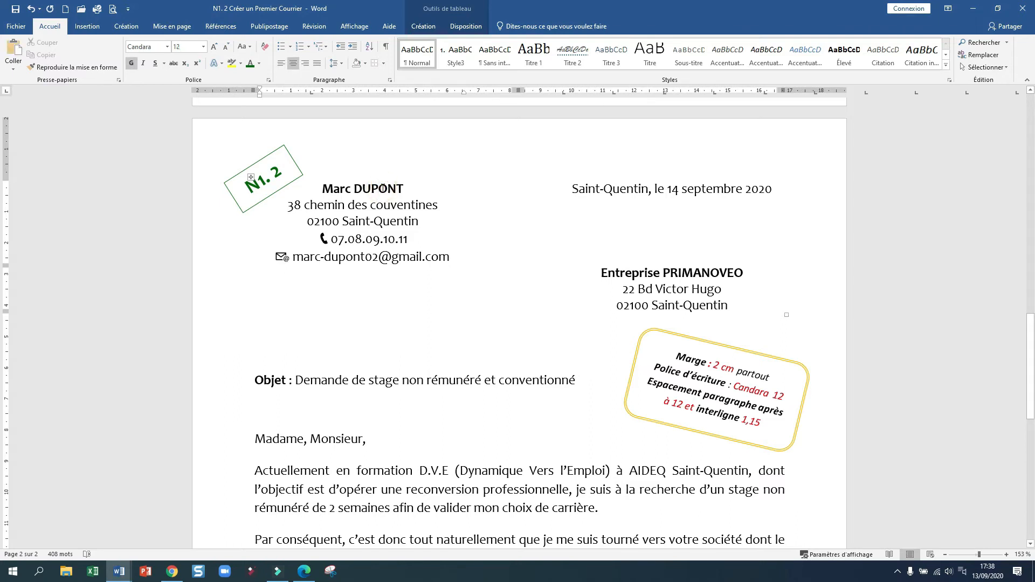
click(704, 272)
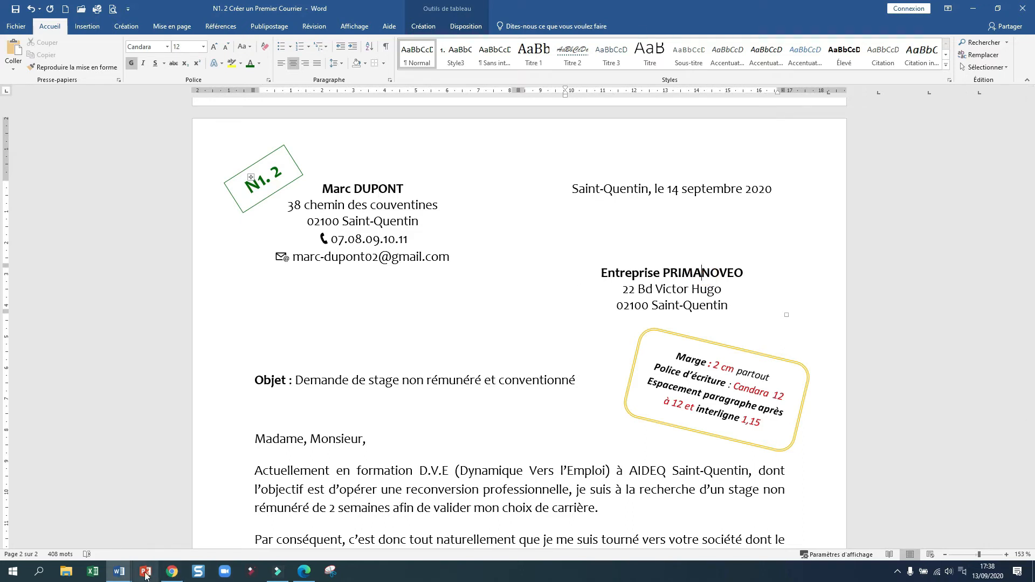
mouse_move(133, 561)
click(177, 526)
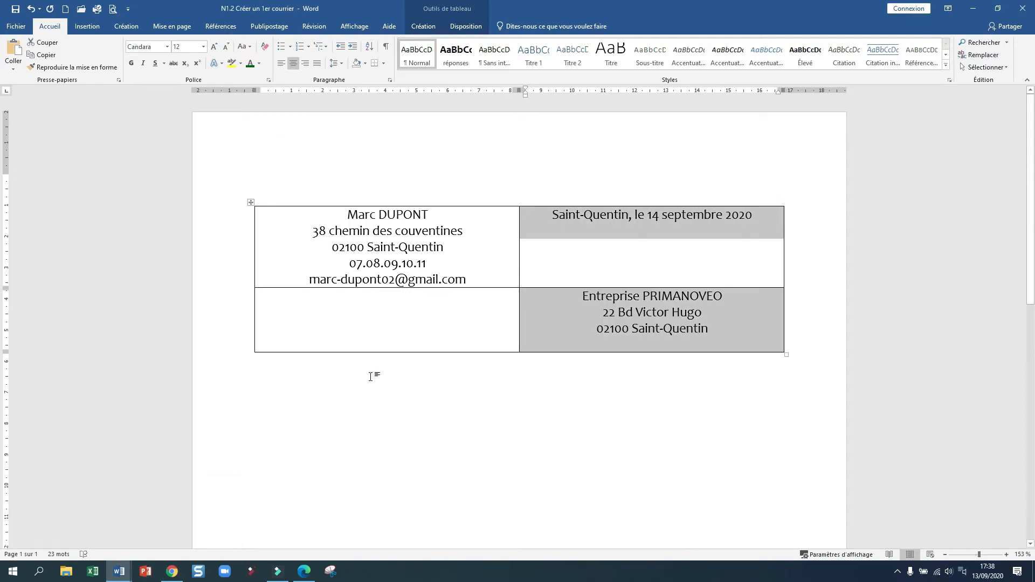
drag(431, 211, 346, 214)
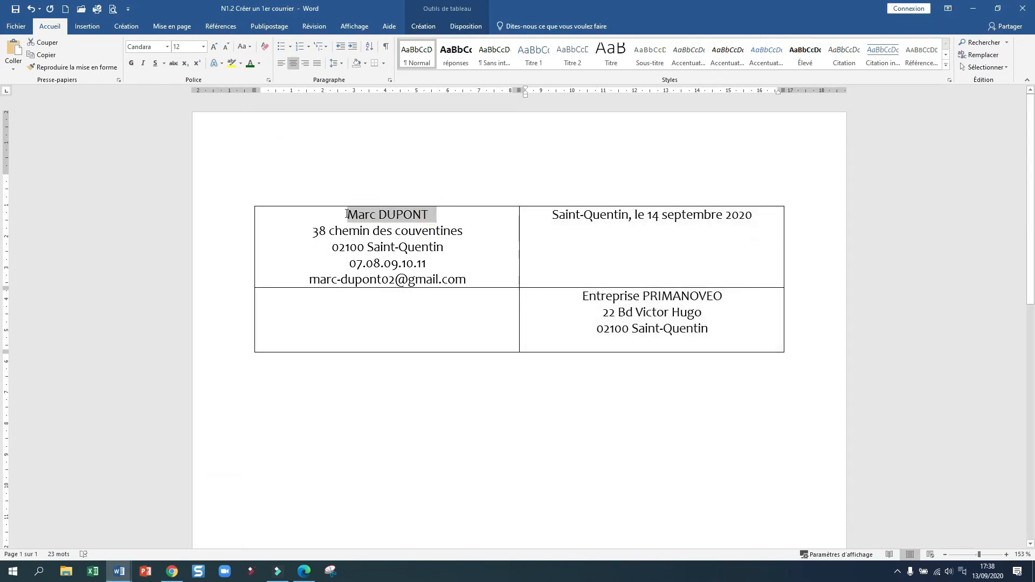
click(131, 63)
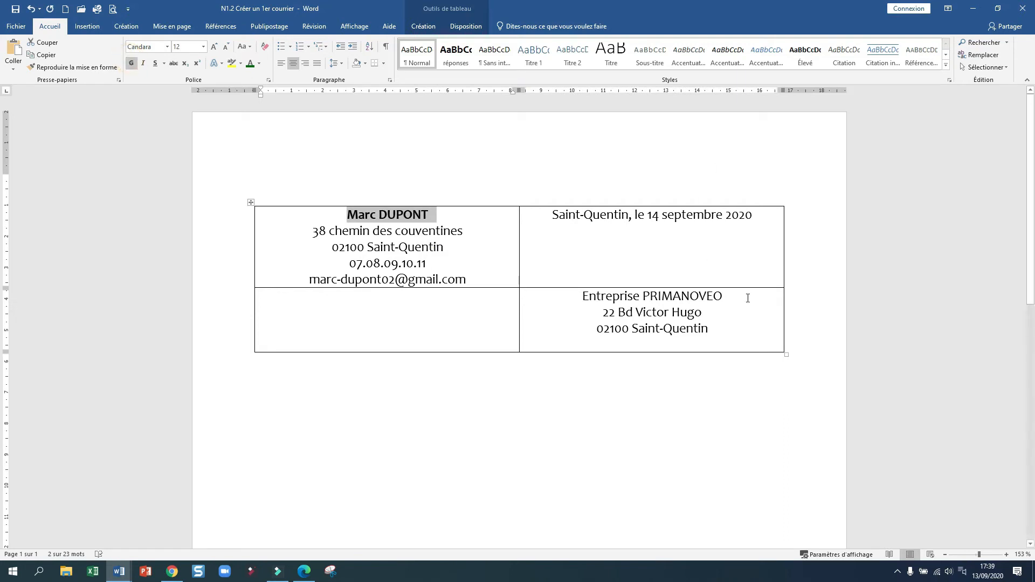
- Make the recipient line "Entreprise PRIMANOVEO" bold in the table's second row
drag(747, 296, 587, 295)
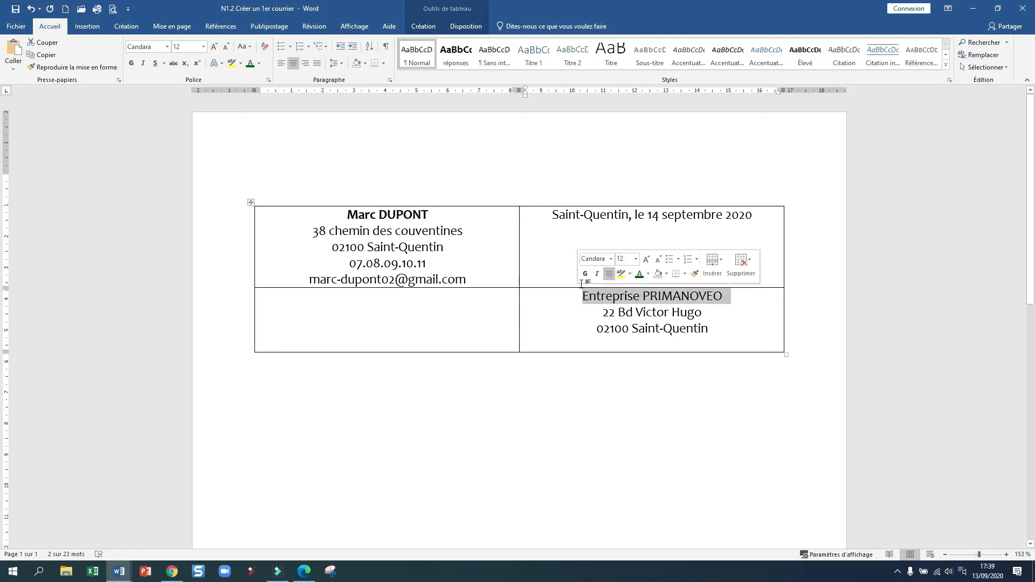
click(131, 65)
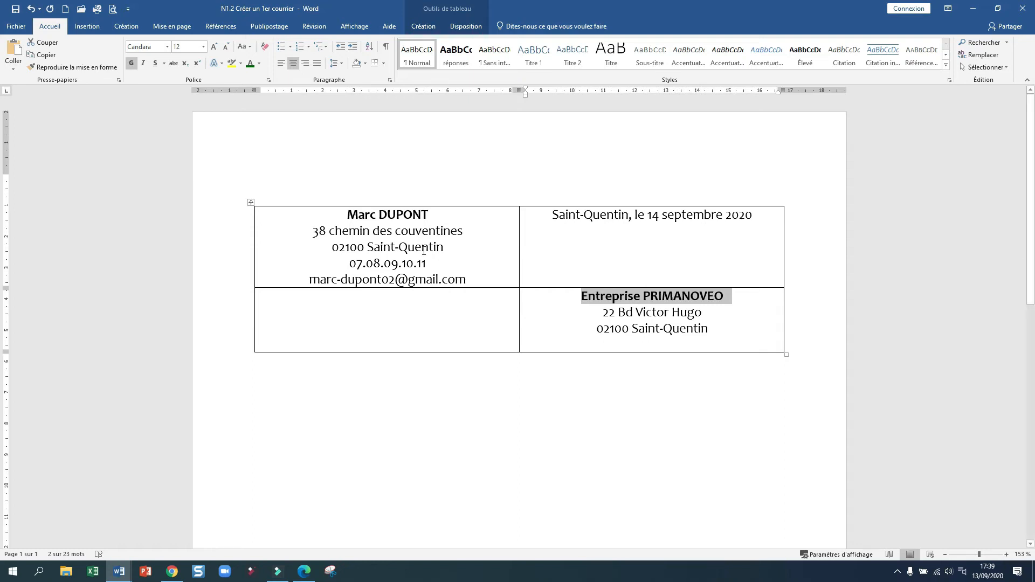
click(405, 215)
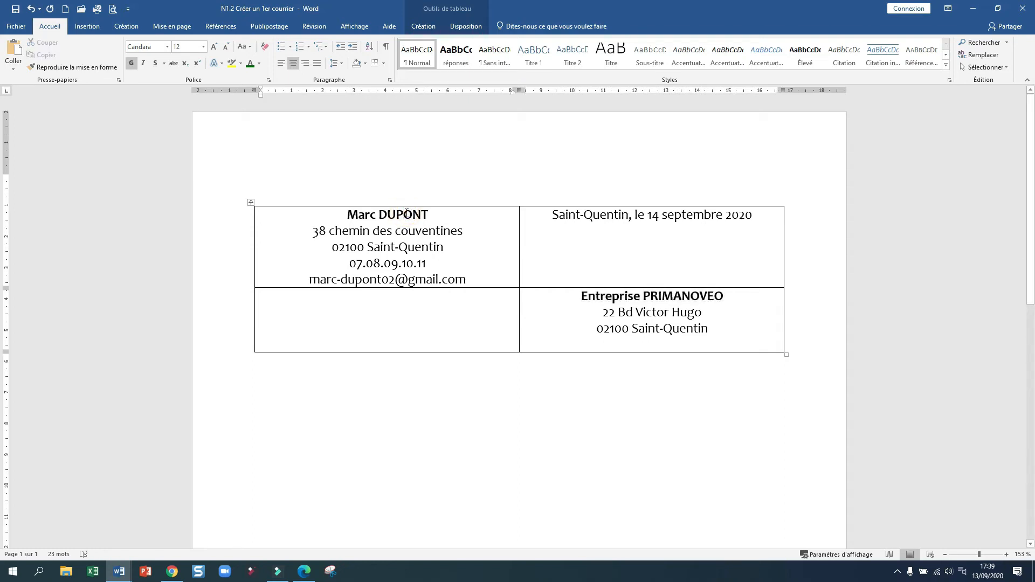
click(729, 300)
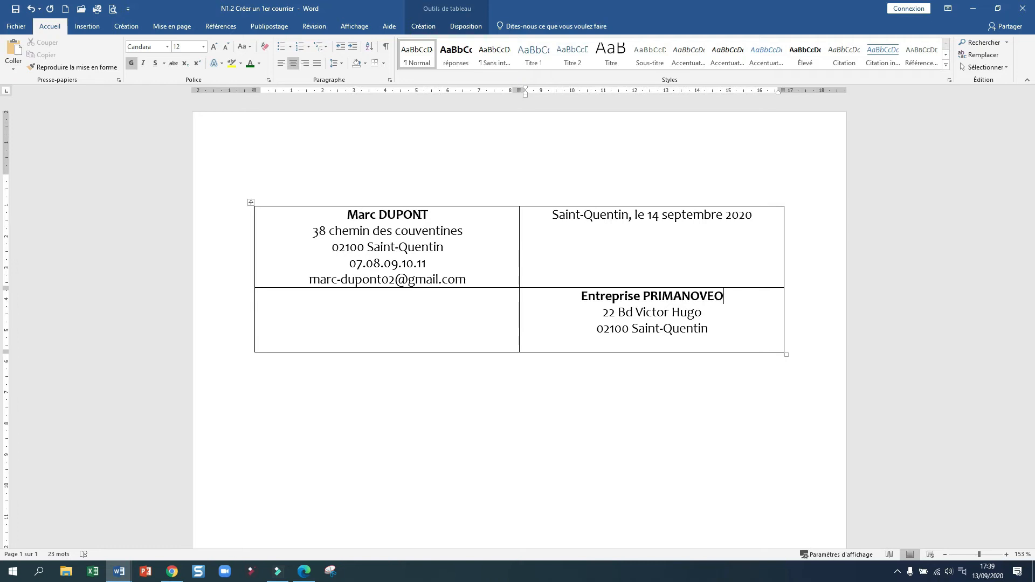
- Replace the sender's surname in the first table cell with the new surname in capital letters
click(431, 214)
key(BackSpace)
key(BackSpace)
key(BackSpace)
key(BackSpace)
key(BackSpace)
key(BackSpace)
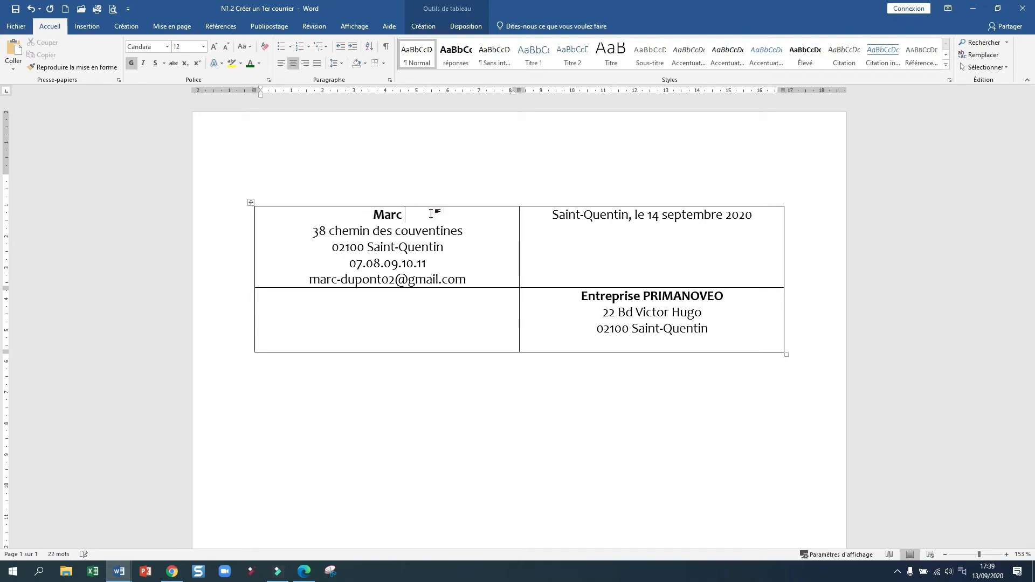
key(Caps_Lock)
text(HENRI)
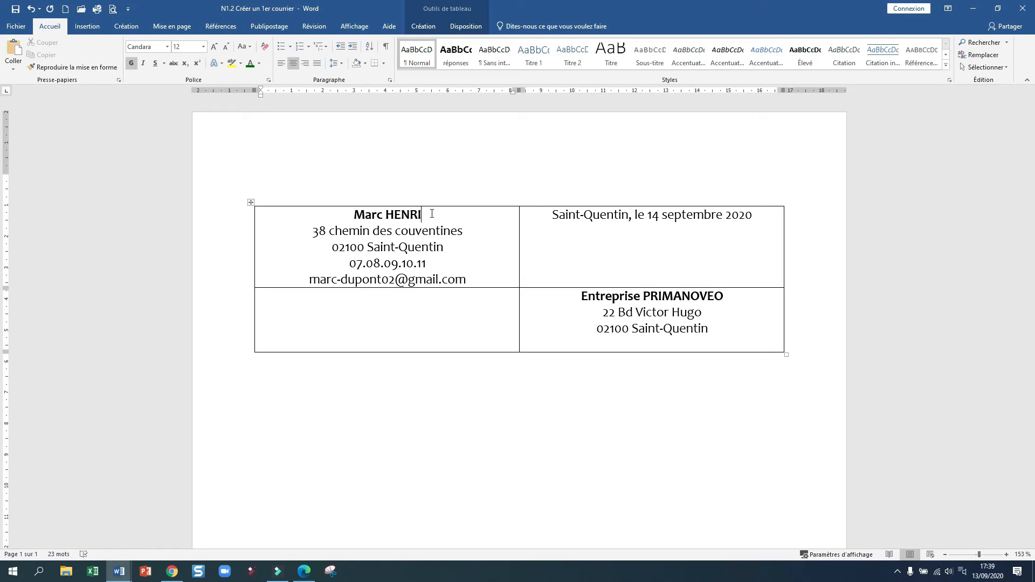
click(469, 262)
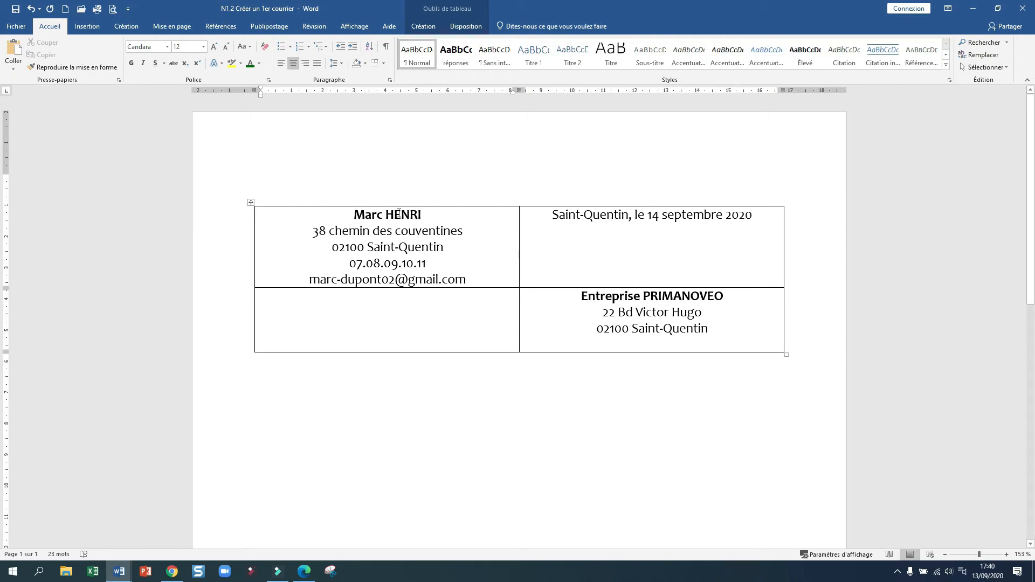
drag(398, 203, 397, 295)
drag(735, 217, 729, 317)
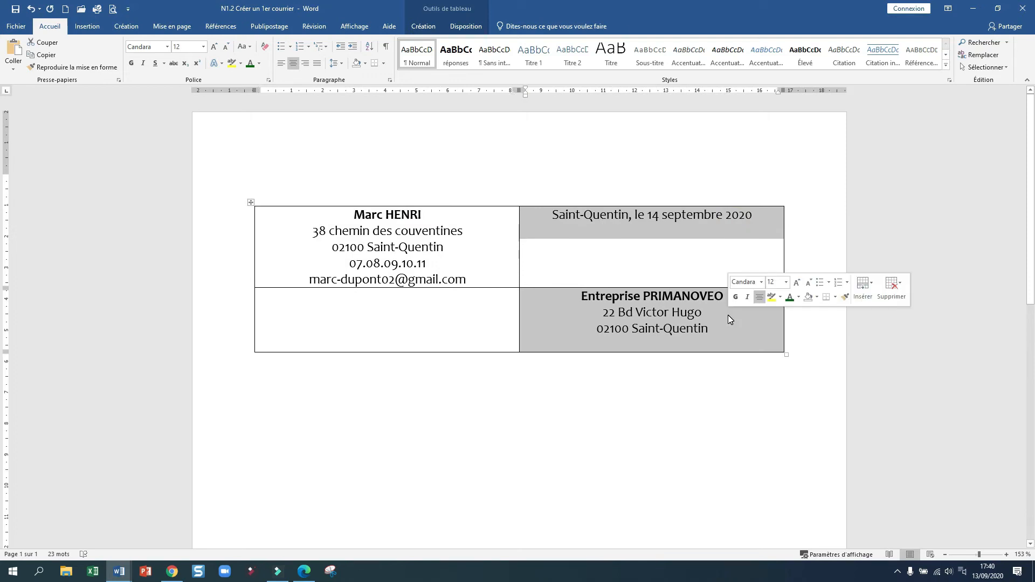
click(480, 249)
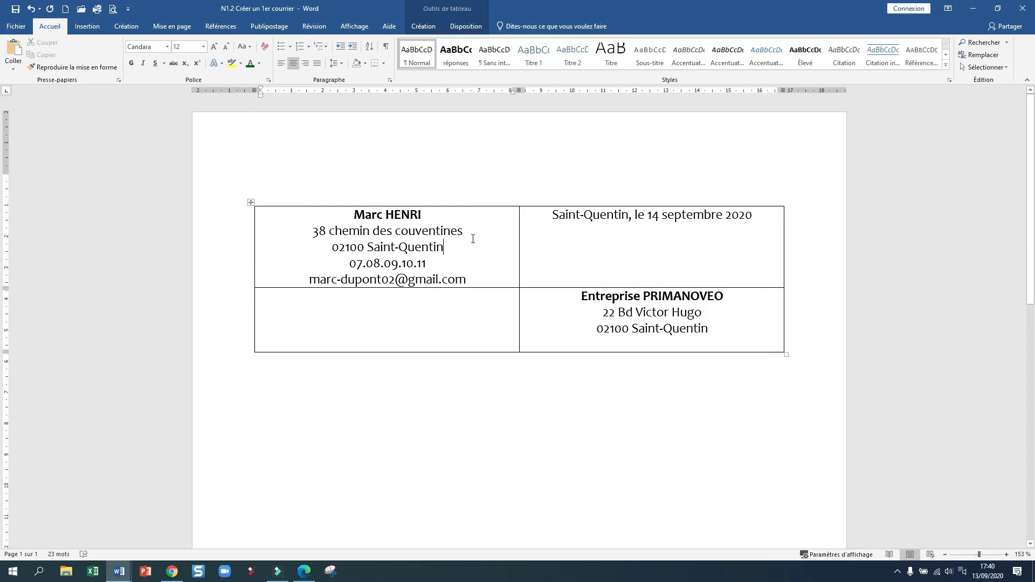
- Insert the telephone handset symbol before the sender's phone number and view the other Segoe UI Symbol characters available
click(342, 262)
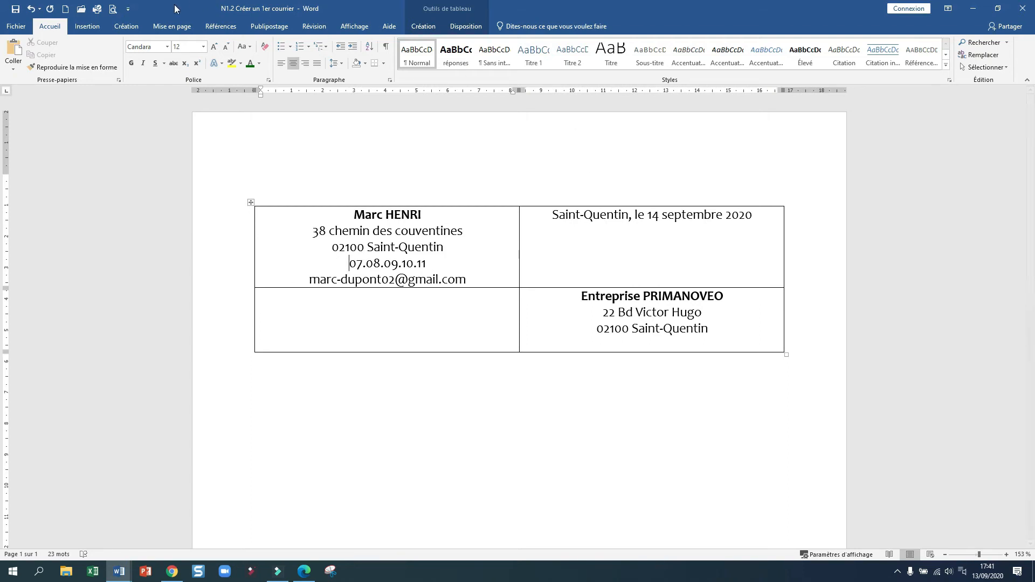
click(85, 28)
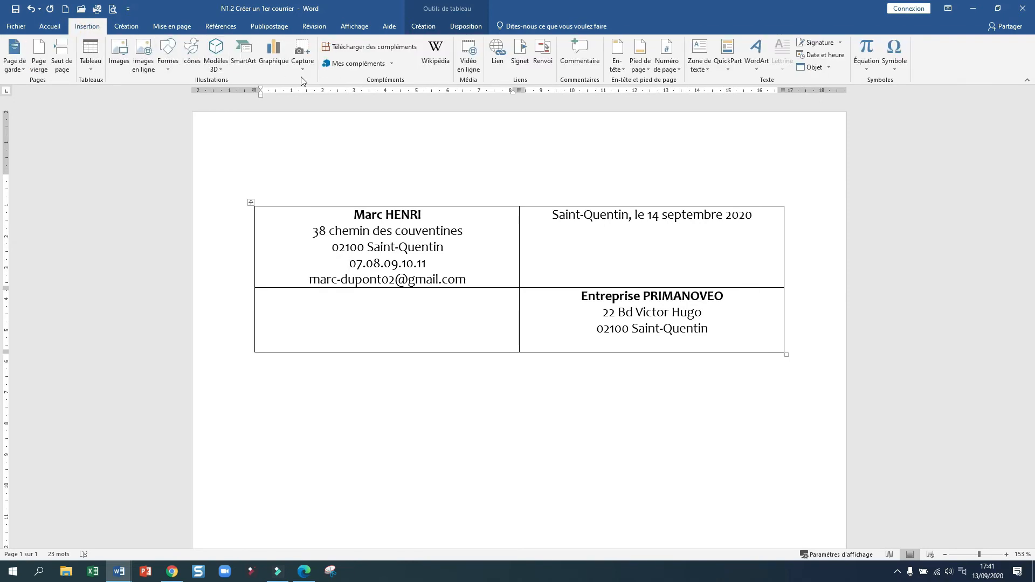
click(892, 66)
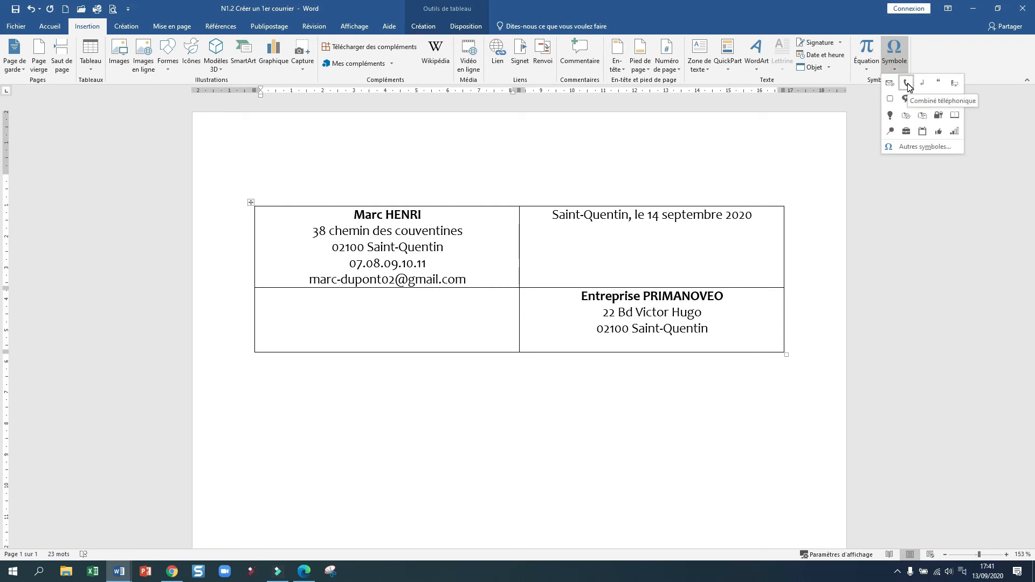
click(907, 84)
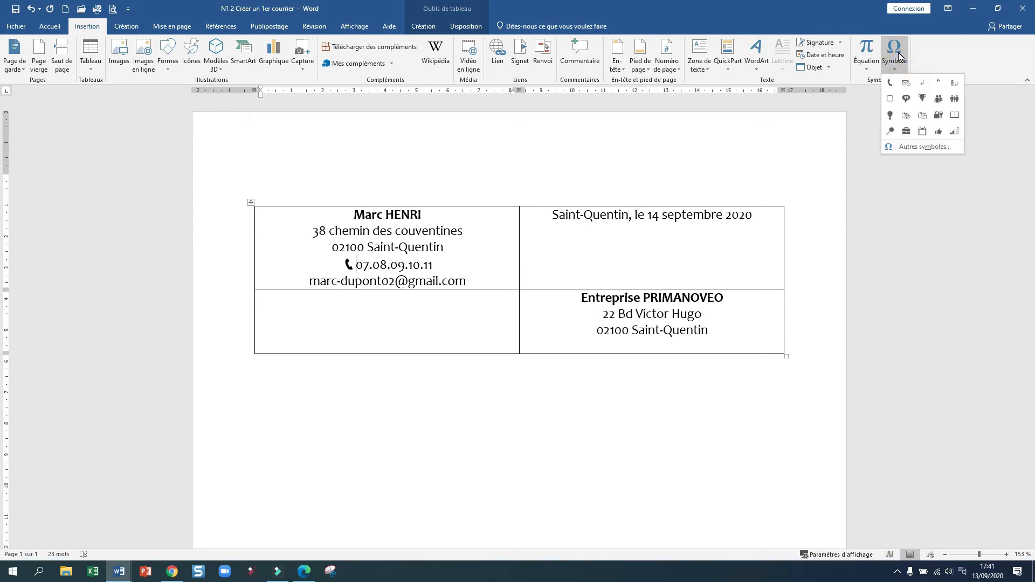
click(922, 148)
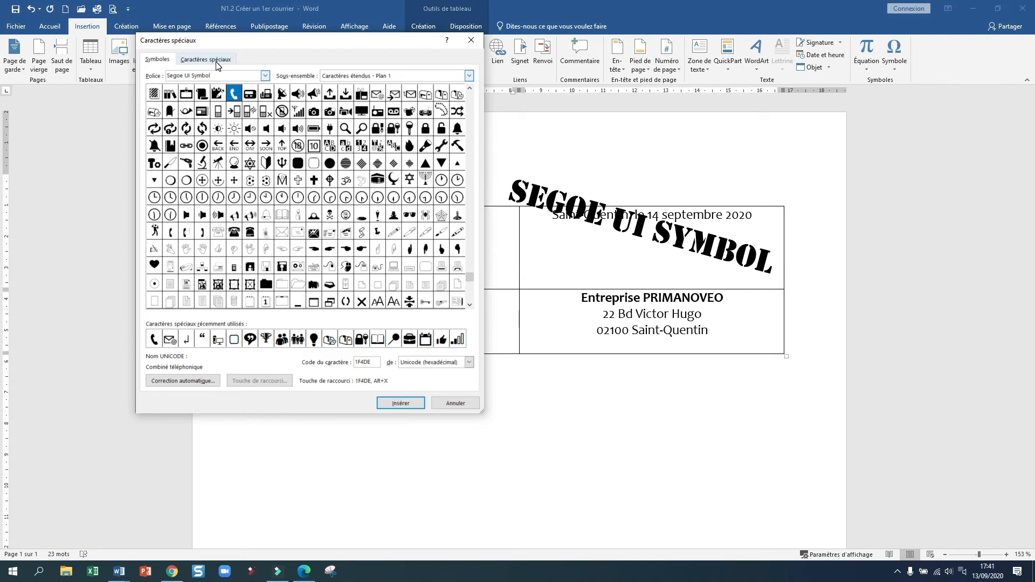
drag(468, 278, 467, 98)
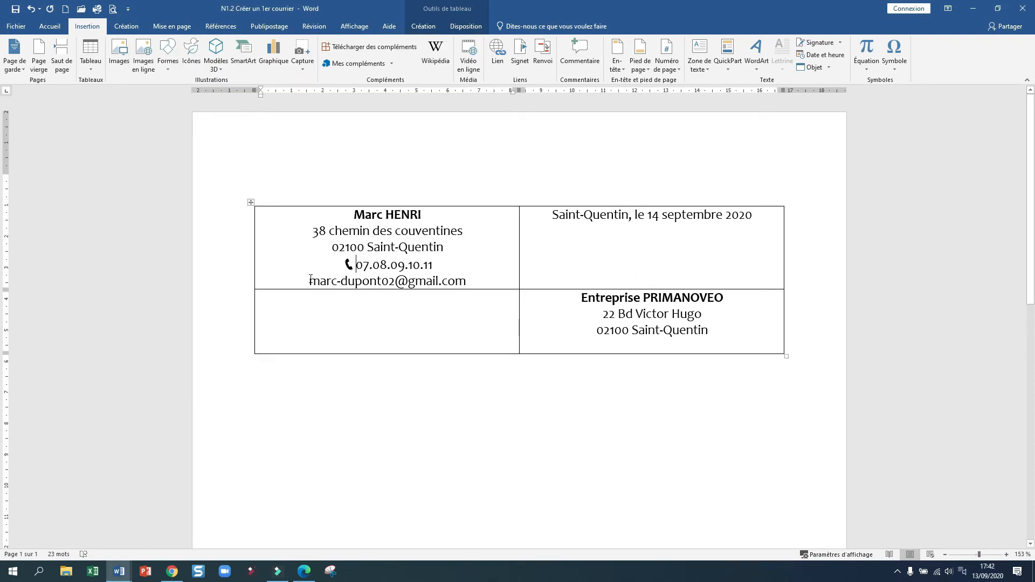
- Insert the mail symbol before the sender's e-mail address in the first table cell
click(310, 279)
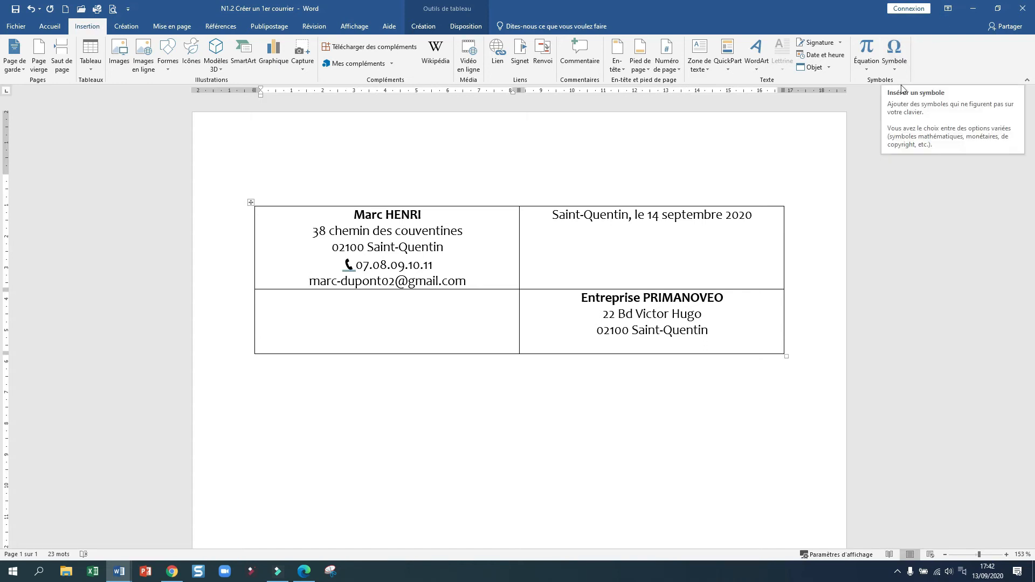
click(894, 66)
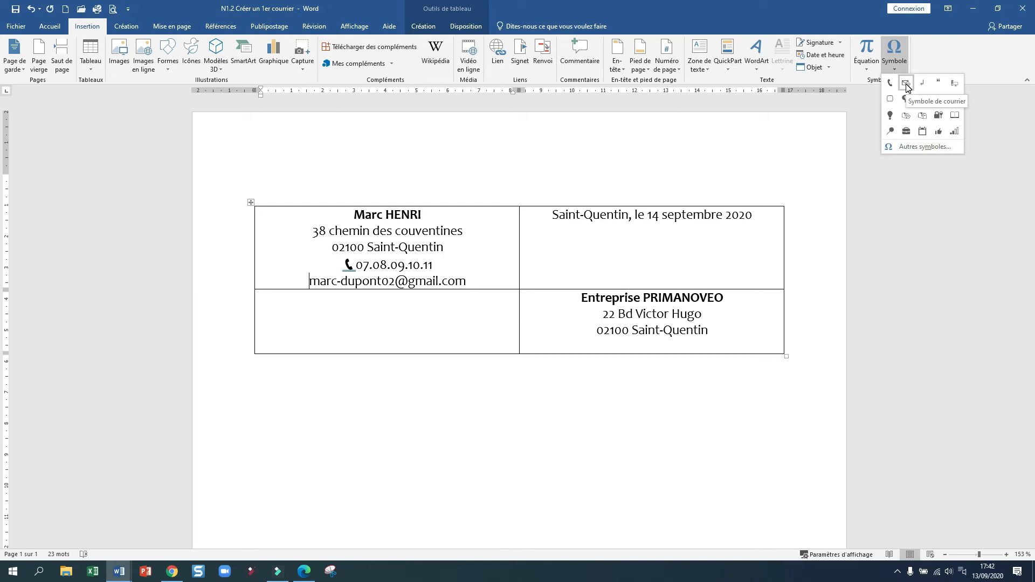
click(906, 84)
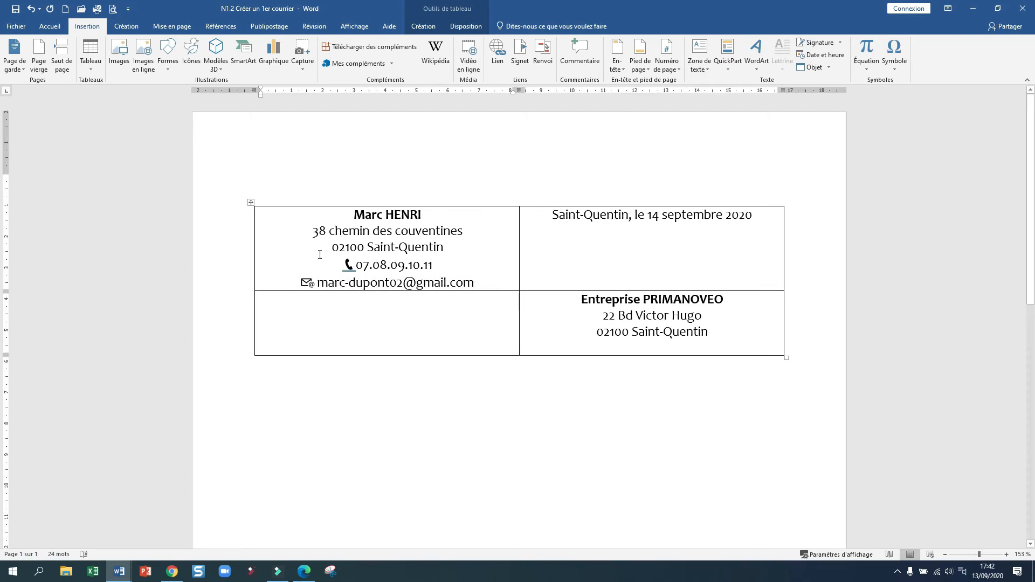
- Set the right indent of the table's first column to about 6.3 cm so the sender block shifts left
drag(455, 214, 447, 321)
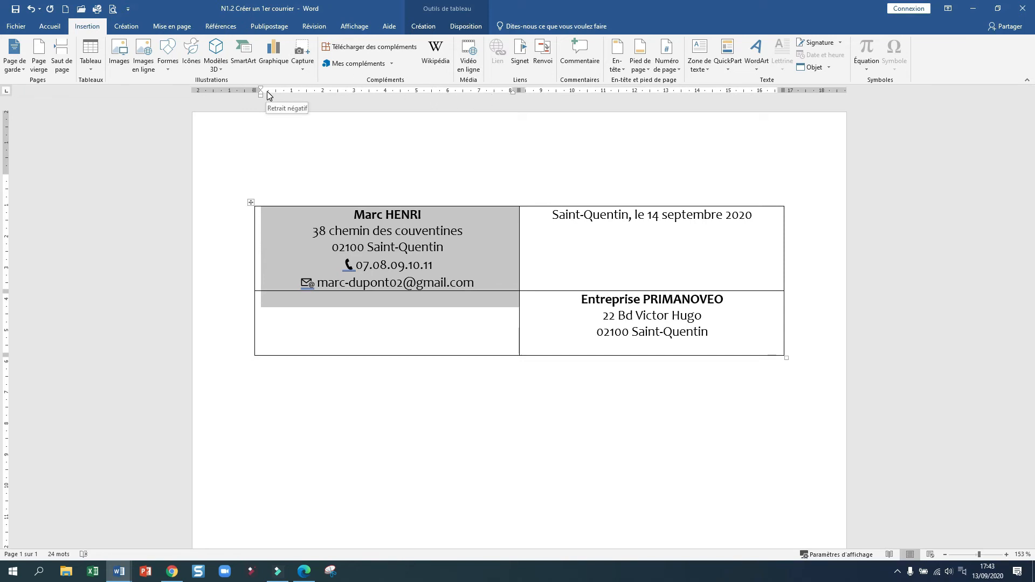
scroll(269, 108, up, 3)
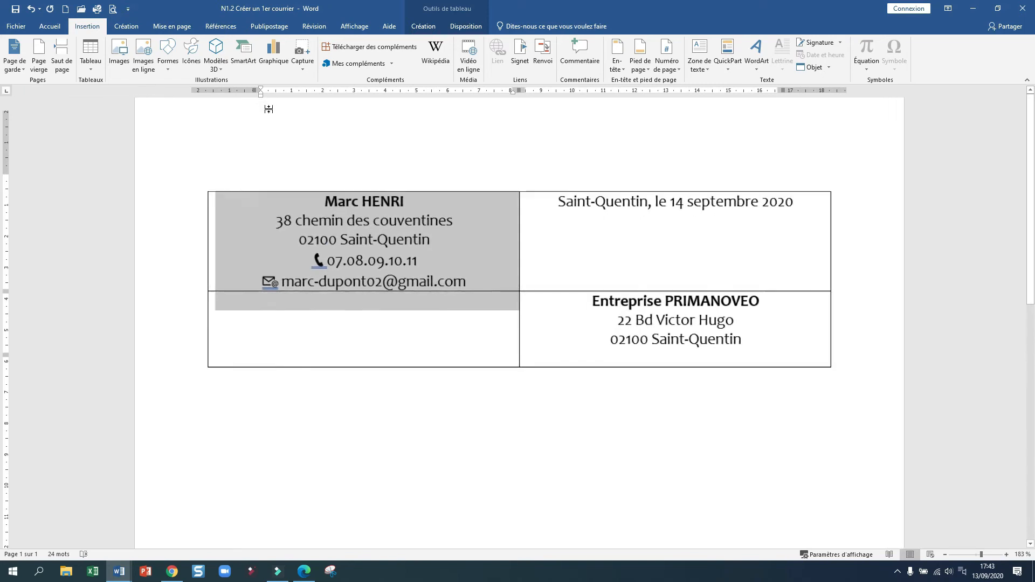
scroll(268, 109, up, 2)
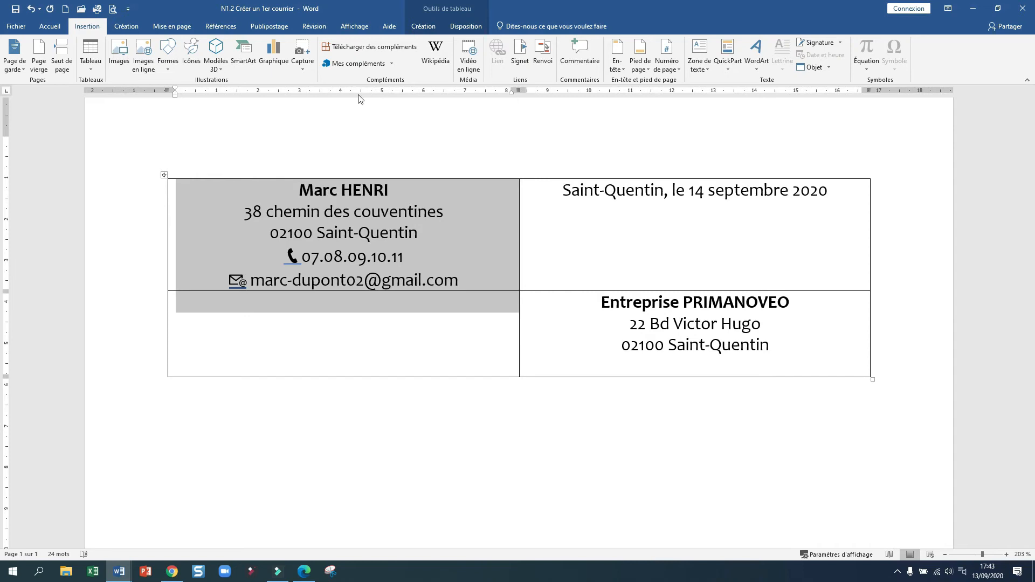
mouse_move(512, 93)
mouse_down()
mouse_move(315, 92)
mouse_move(480, 108)
mouse_move(442, 106)
mouse_up()
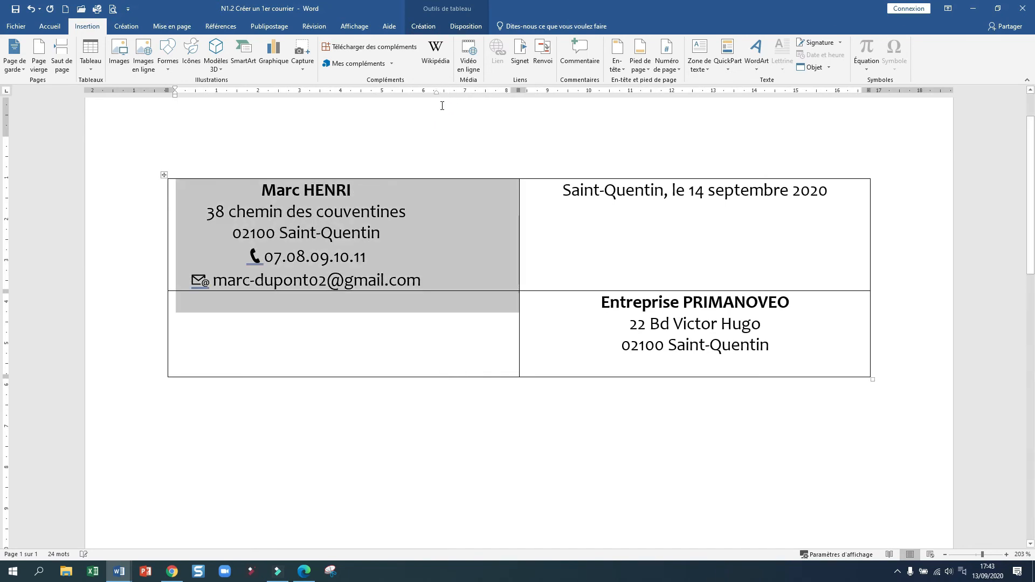
- Set the left indent of the table's second column to about the 9.5 cm ruler mark, shifting the date and recipient right
click(836, 189)
drag(836, 190, 820, 325)
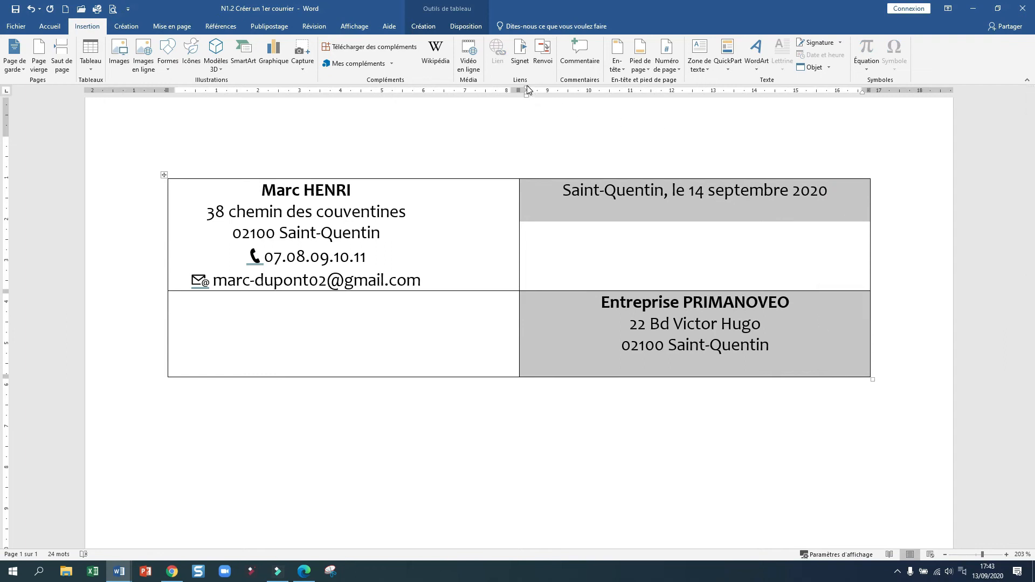
drag(526, 98, 527, 98)
drag(527, 98, 567, 104)
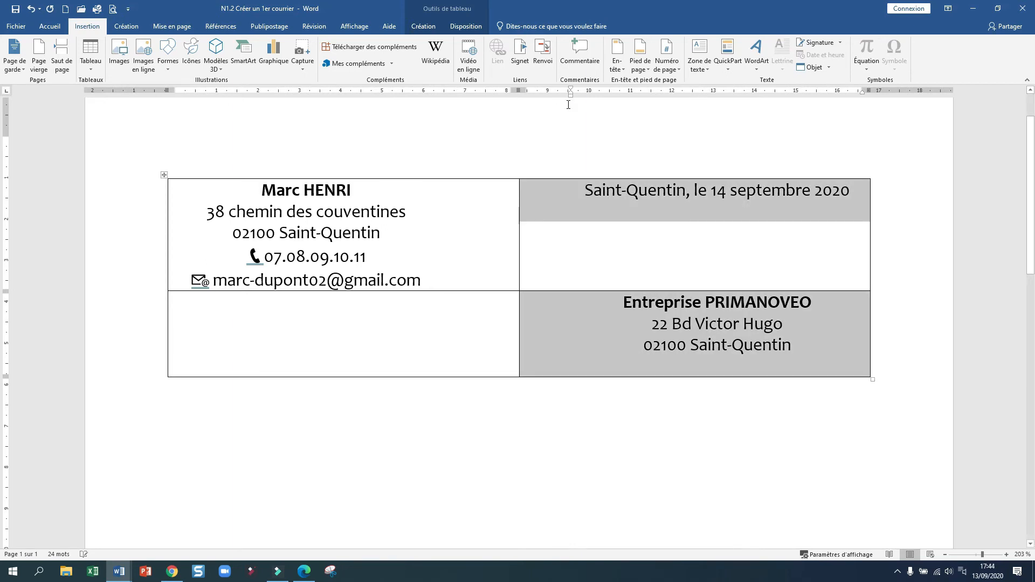
click(302, 431)
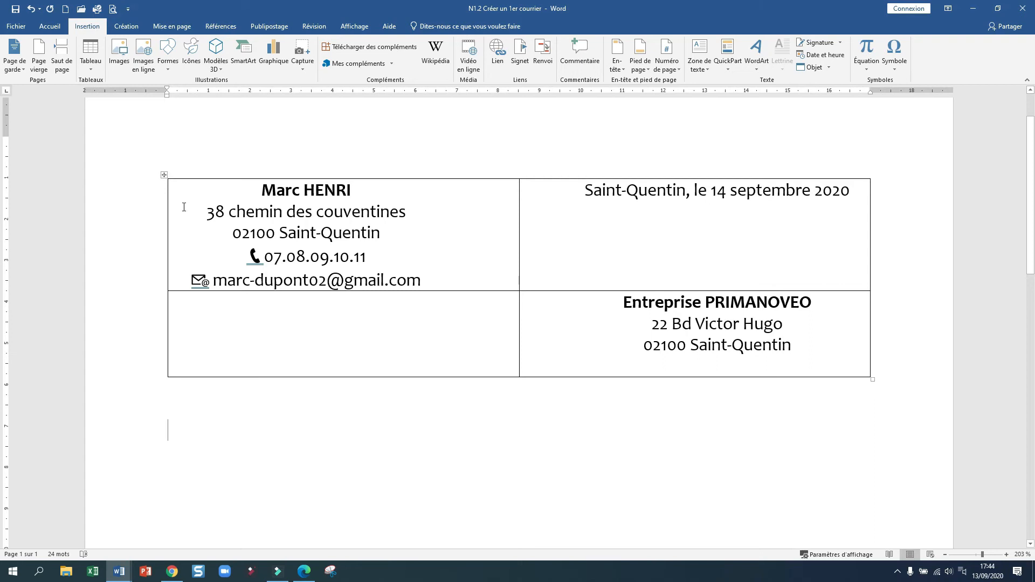
- Remove all borders from the whole sender, date and recipient table
click(164, 175)
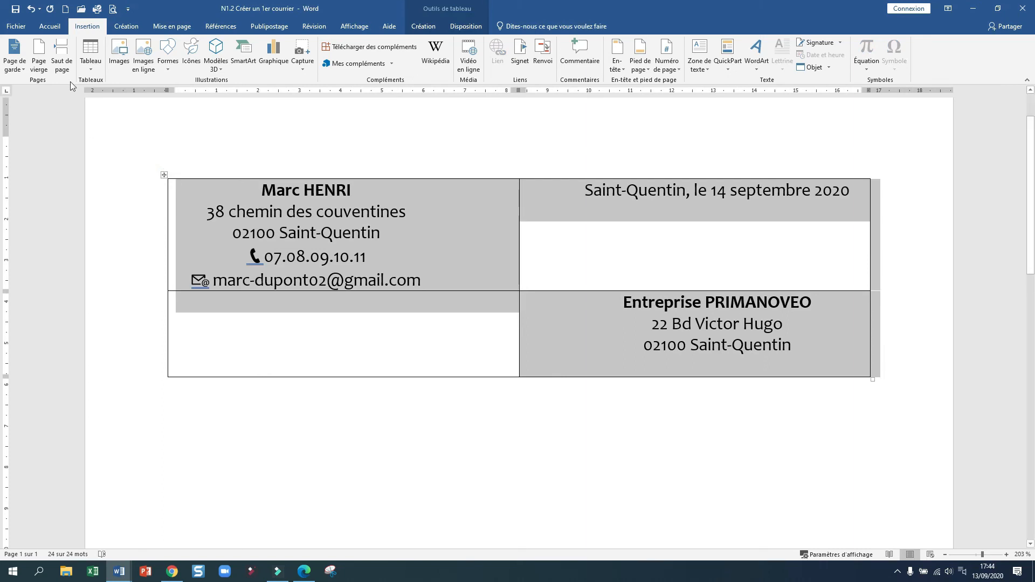
click(49, 26)
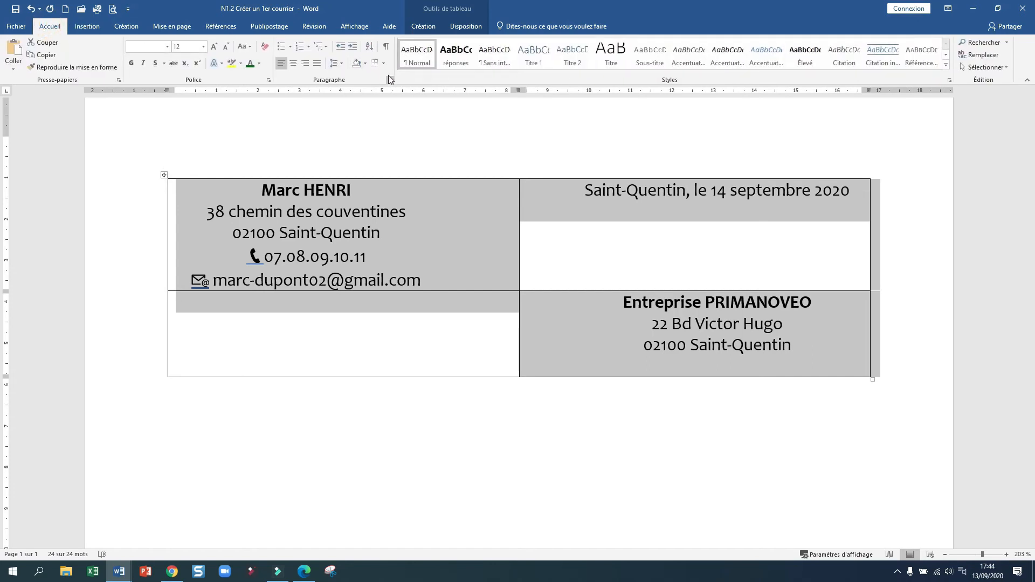
click(435, 25)
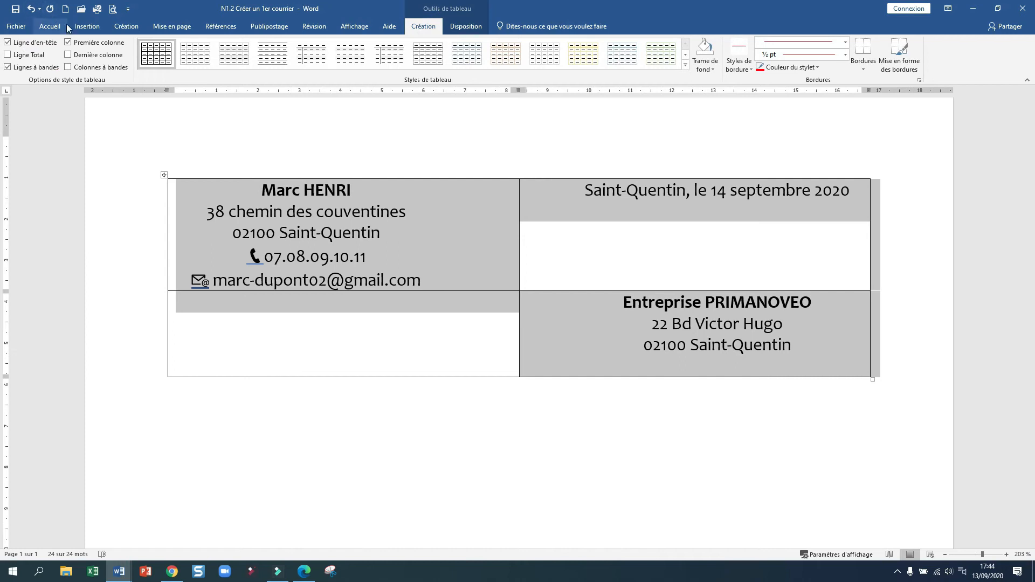
click(50, 27)
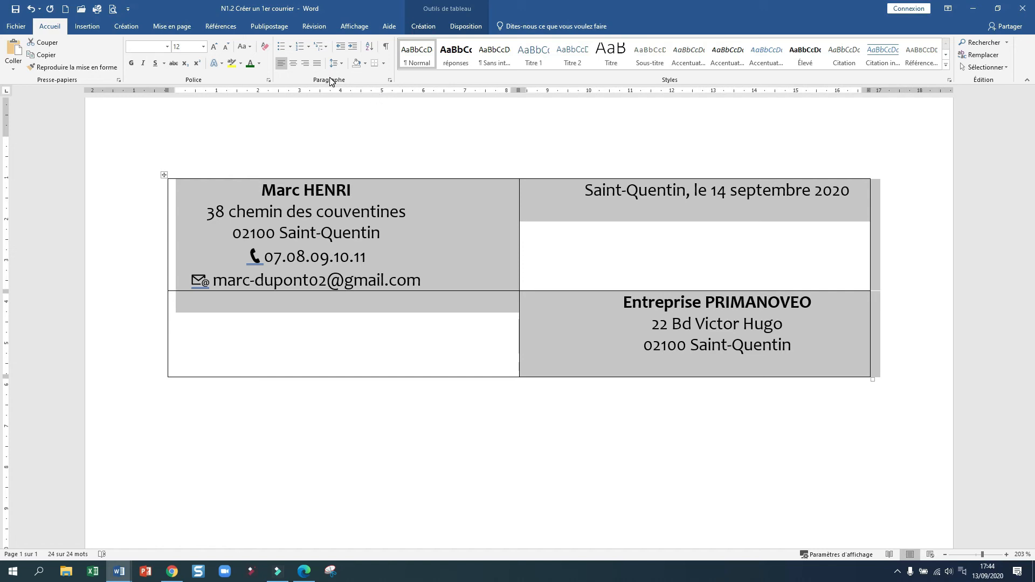
click(384, 64)
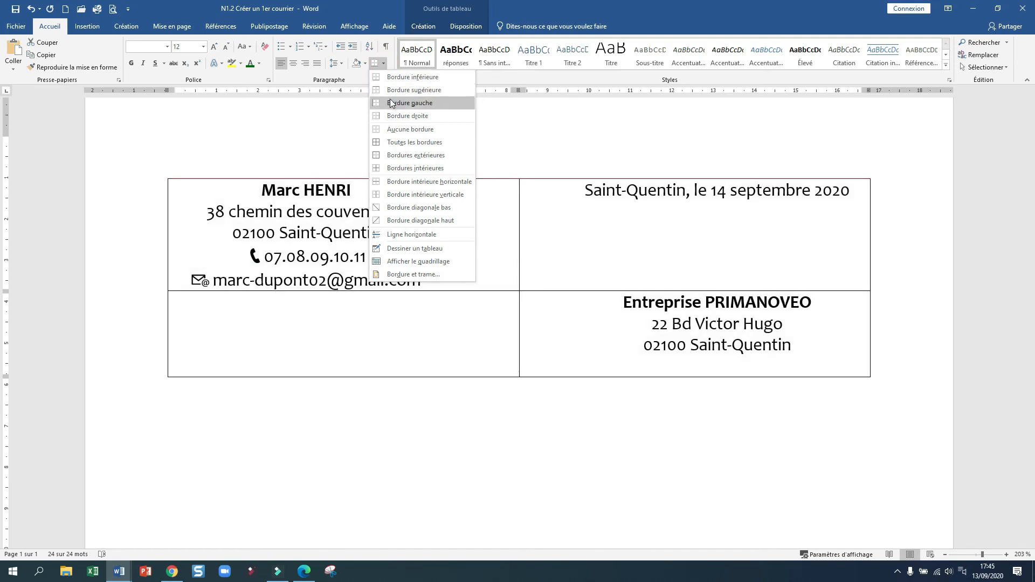
click(392, 129)
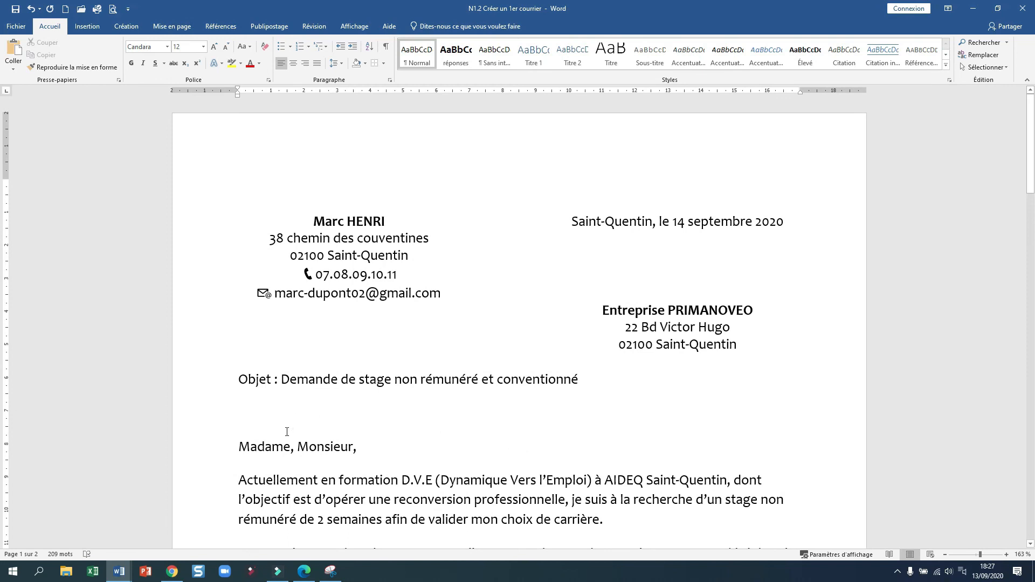
- Look through the letter's body text and make the word "Objet" in the subject line bold
scroll(280, 429, down, 7)
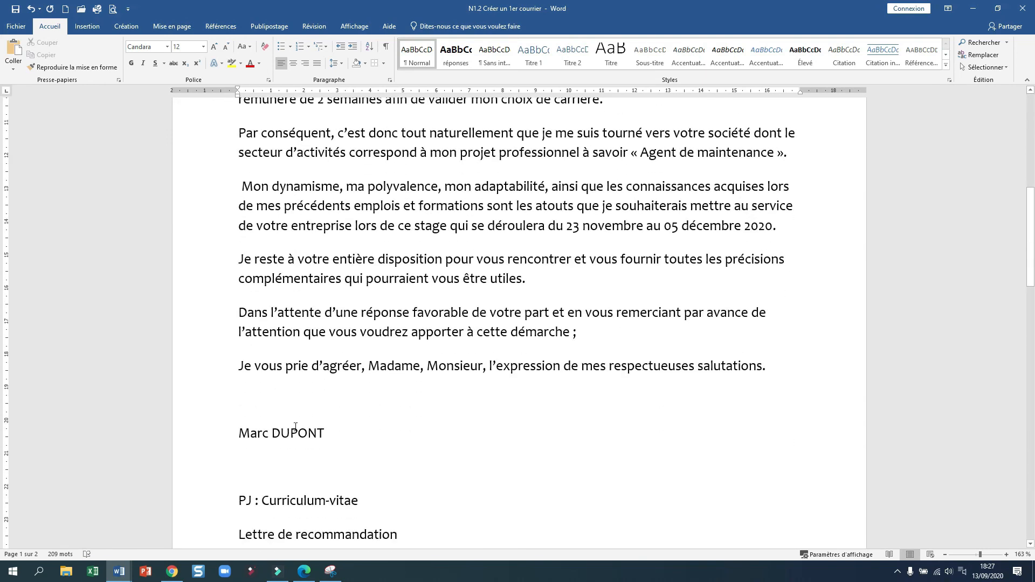
scroll(295, 427, up, 7)
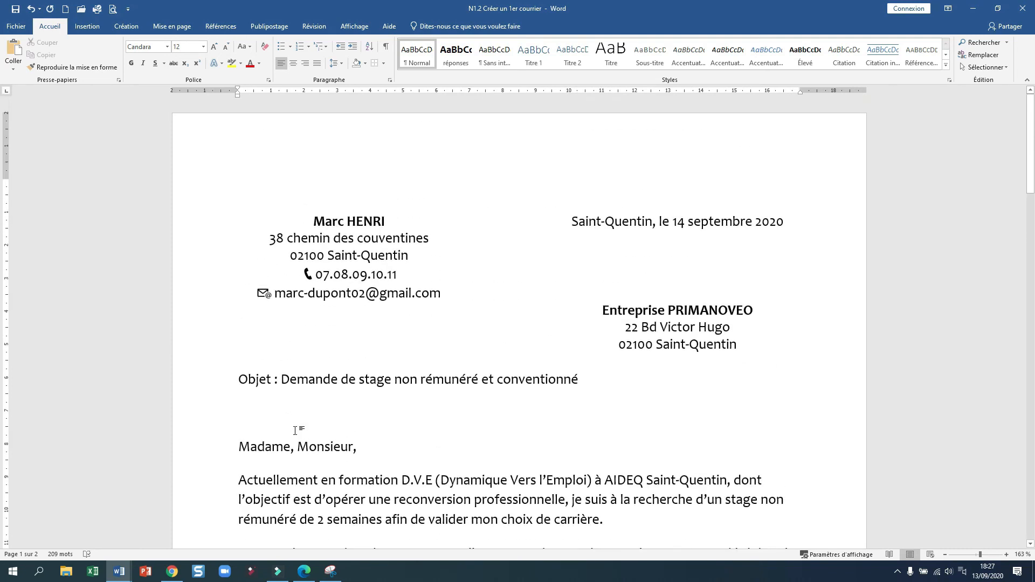
double_click(255, 379)
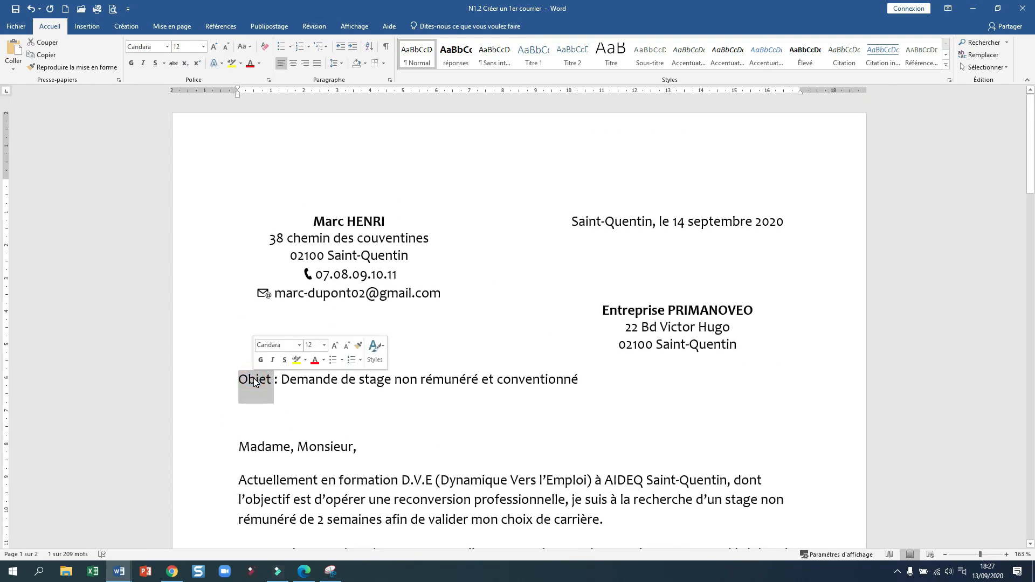
click(131, 63)
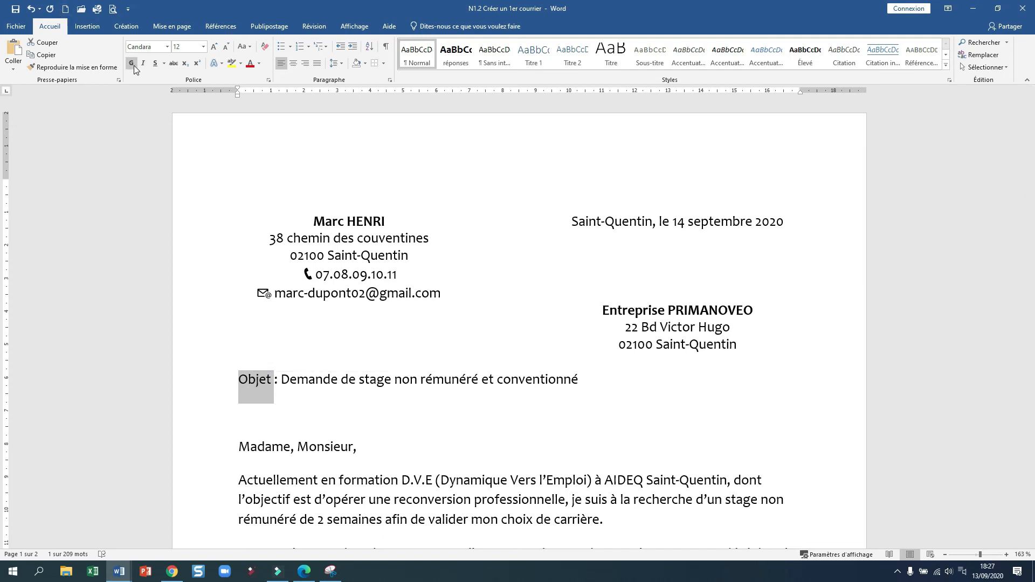
- Make "Agent de maintenance" and the internship dates "23 novembre au 05 décembre 2020" bold in the letter's body
click(319, 415)
scroll(320, 418, down, 2)
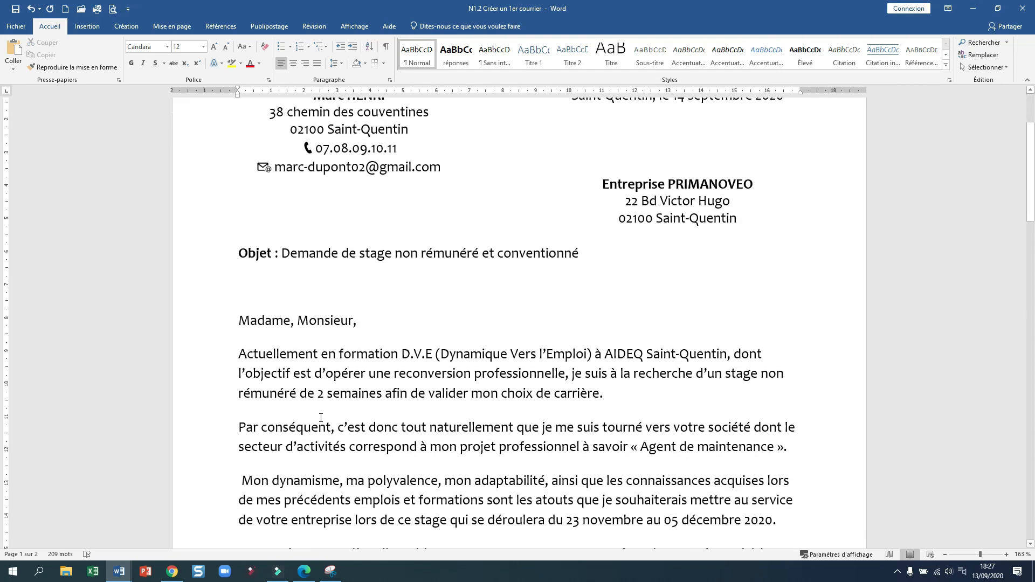
scroll(321, 418, down, 1)
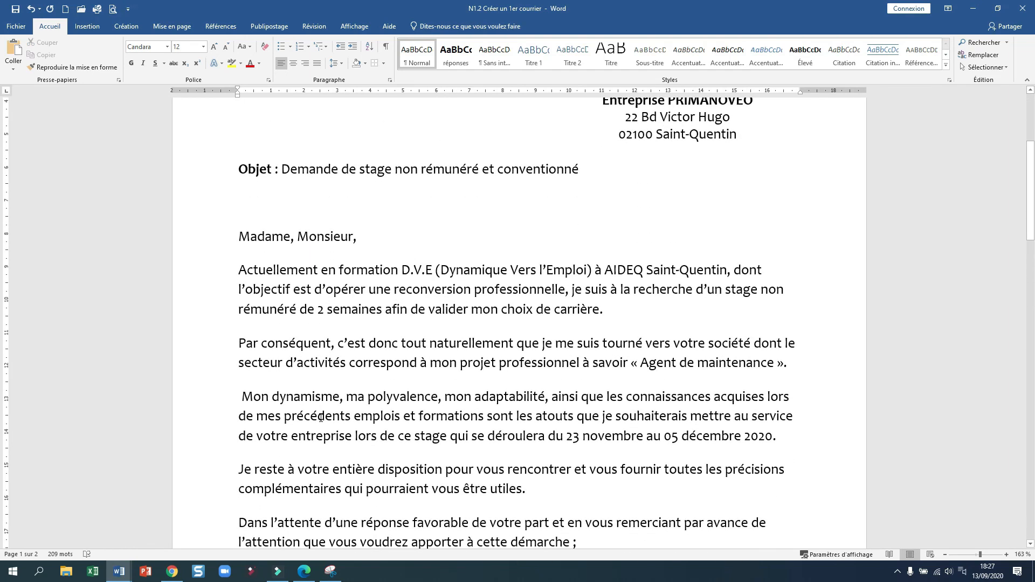
scroll(321, 418, down, 1)
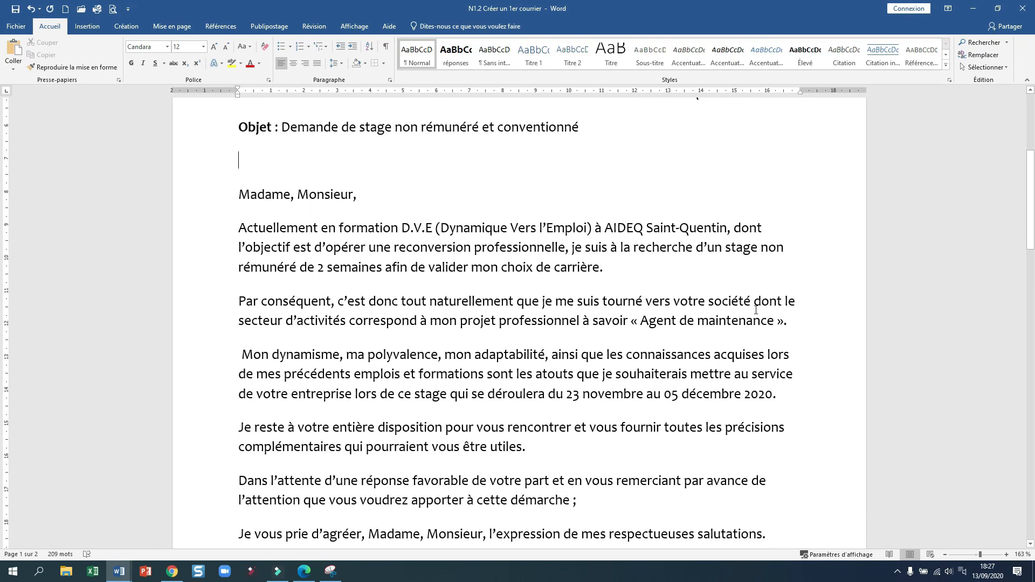
drag(777, 321, 641, 320)
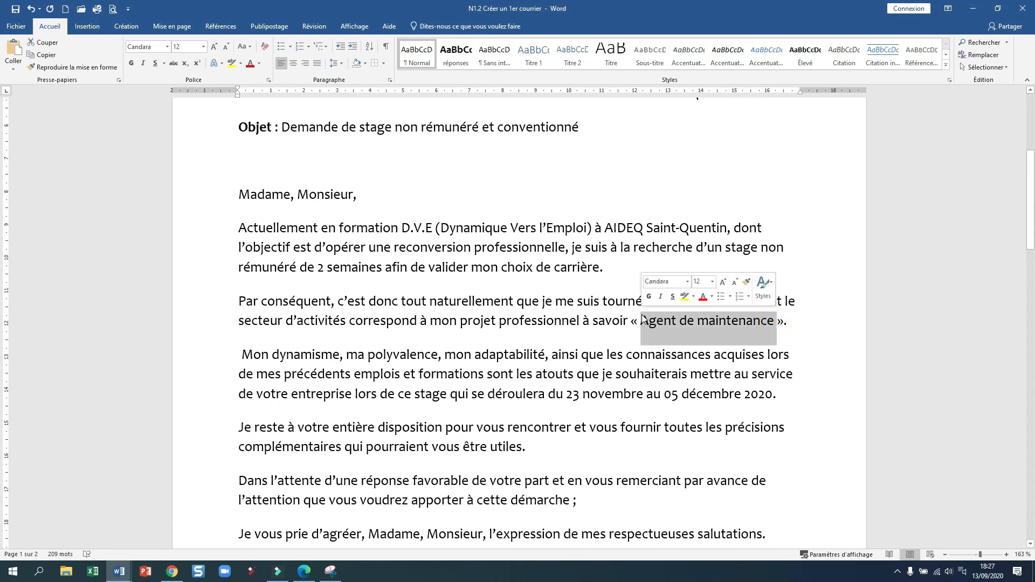
click(131, 64)
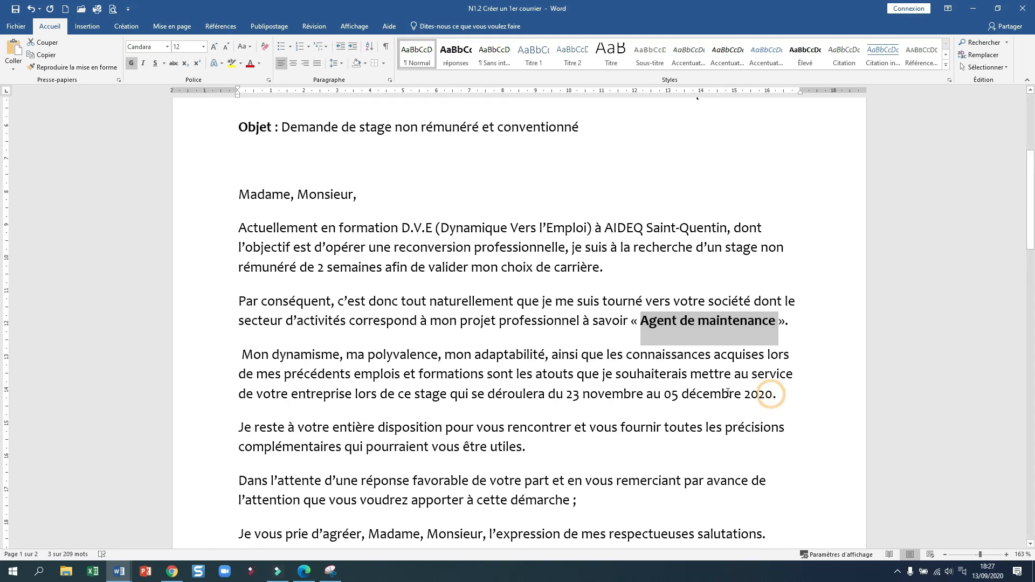
drag(772, 394, 567, 394)
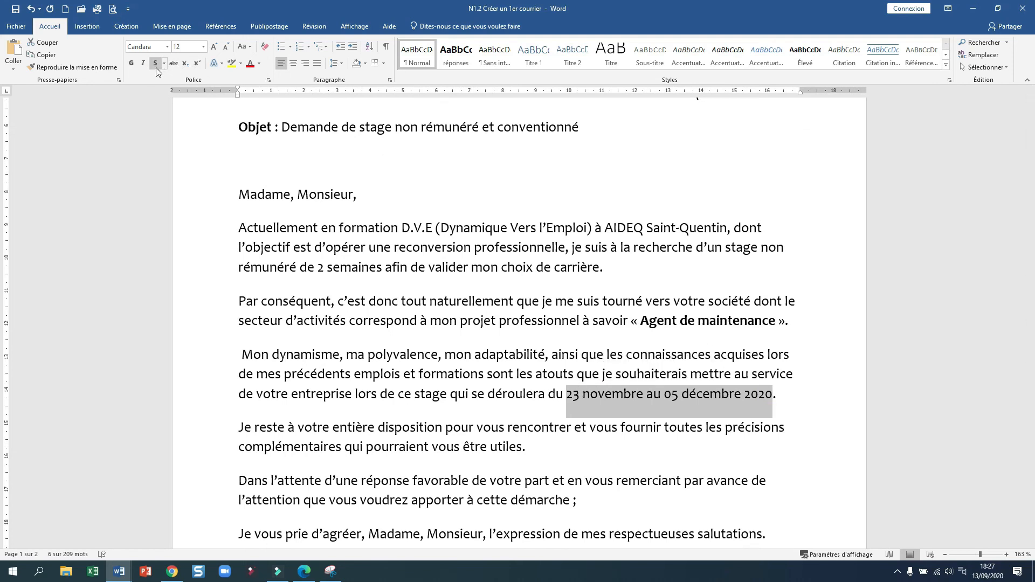
click(131, 63)
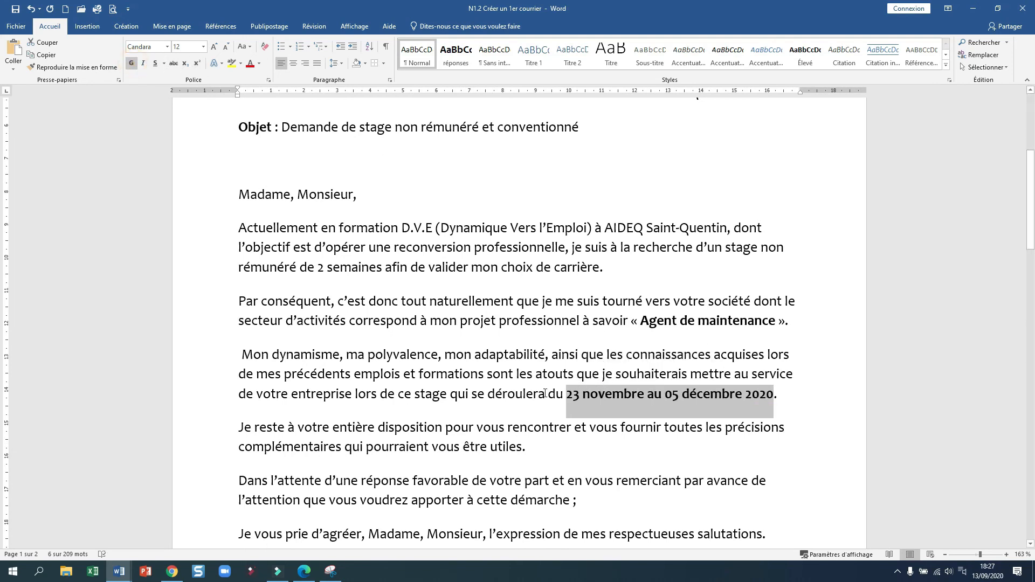
- Make the sender's signature name below the closing salutation bold
scroll(545, 394, down, 4)
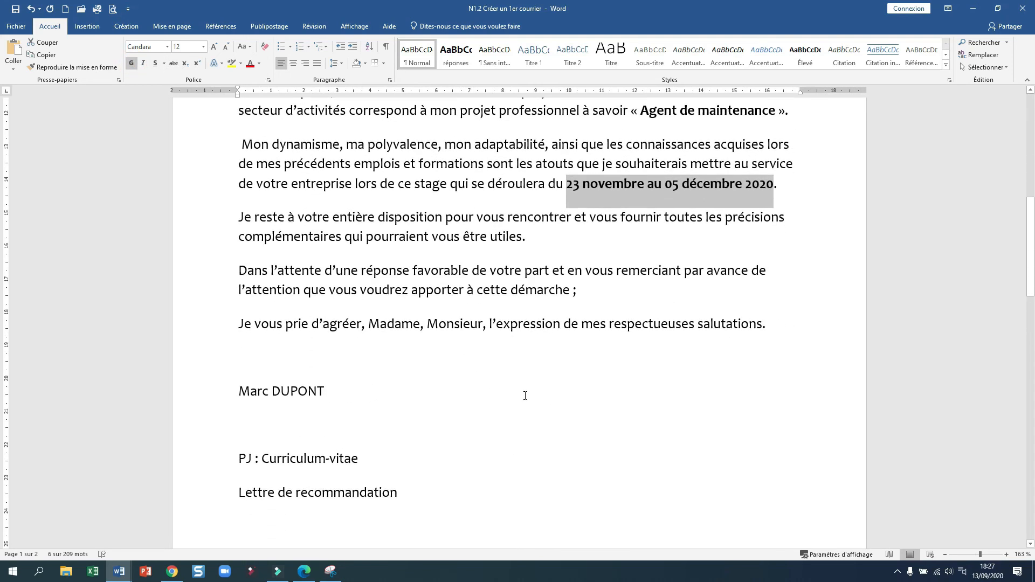
drag(340, 390, 238, 392)
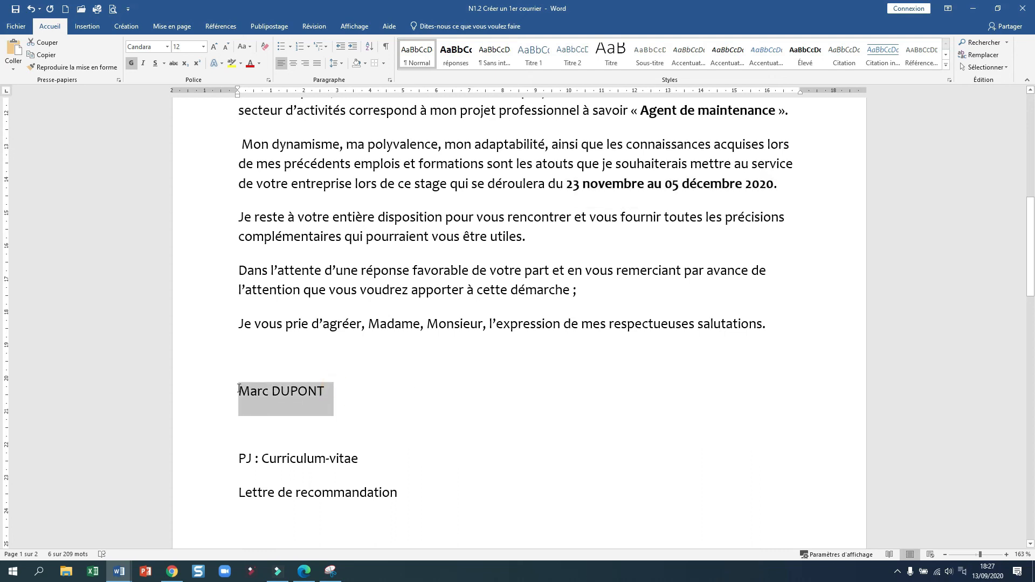
click(130, 63)
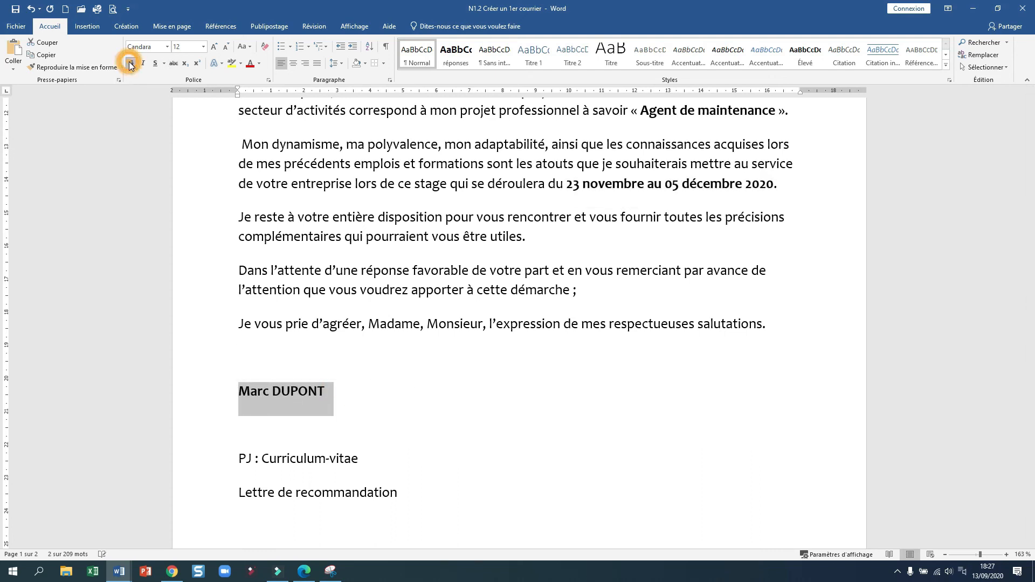
click(389, 387)
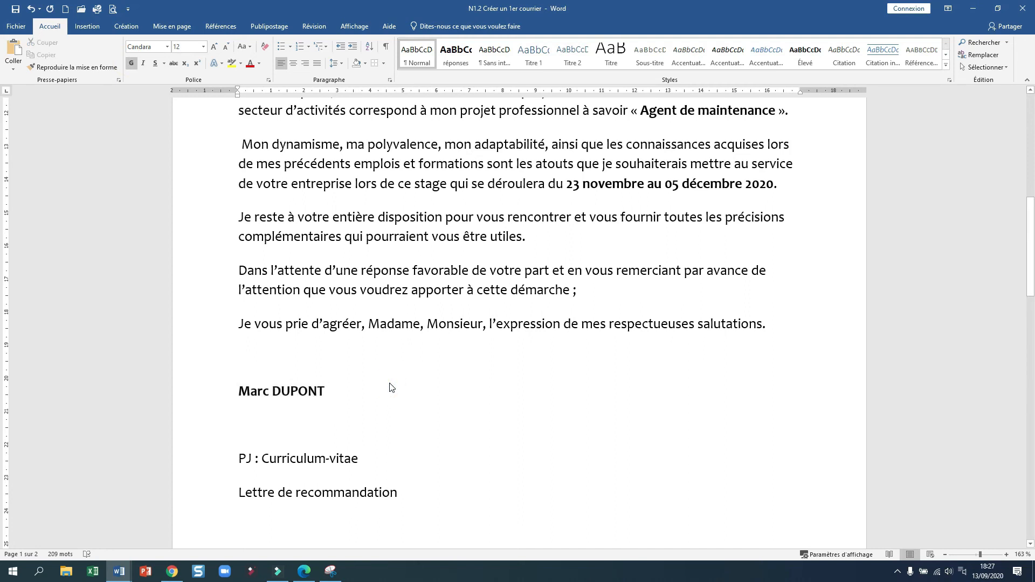
click(326, 418)
click(273, 365)
- Format the two attachment lines, "PJ : Curriculum-vitae" and "Lettre de recommandation", as a list with square bullets
scroll(310, 382, down, 2)
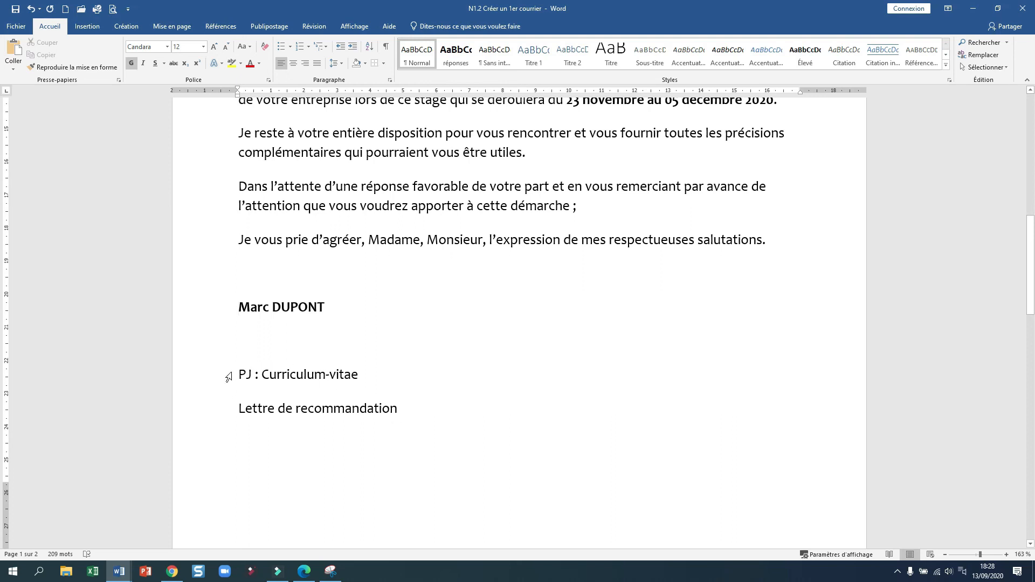
drag(238, 372, 465, 436)
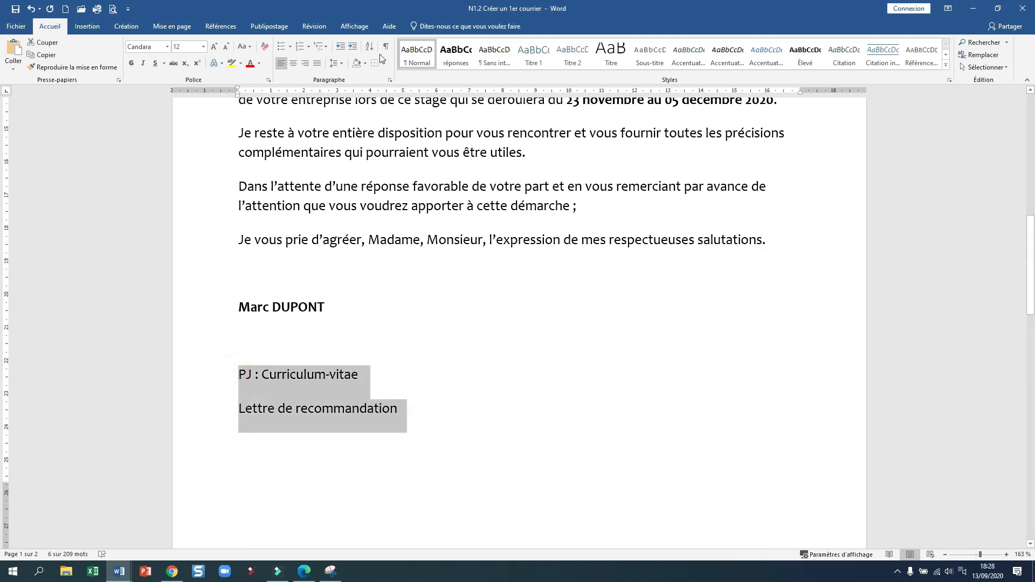
click(293, 47)
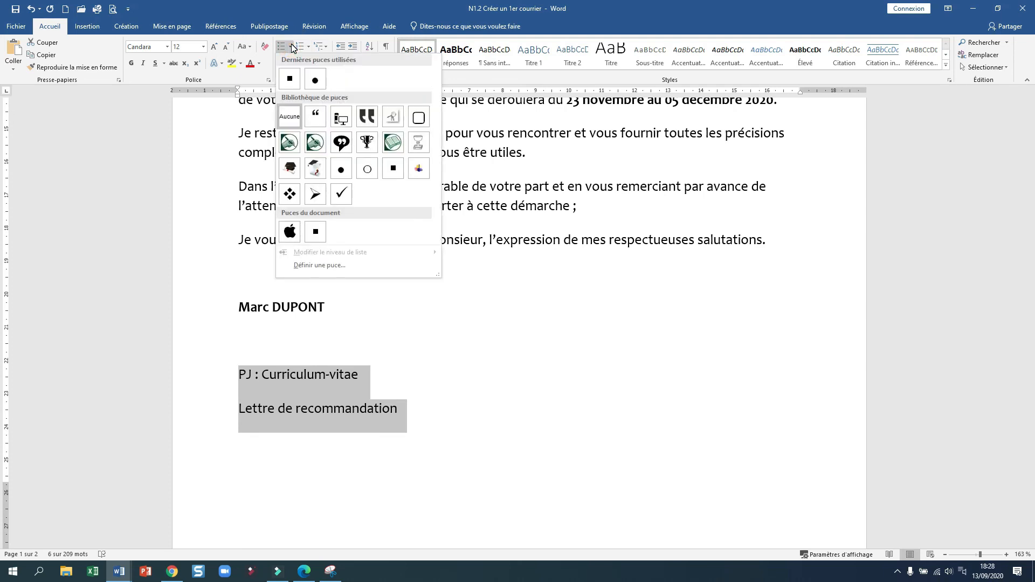
click(290, 85)
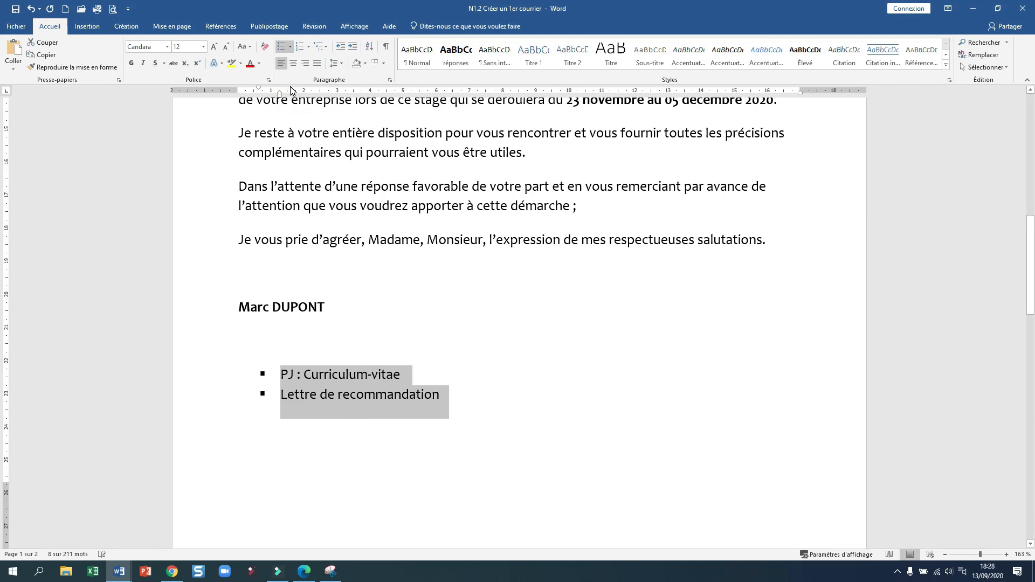
click(326, 392)
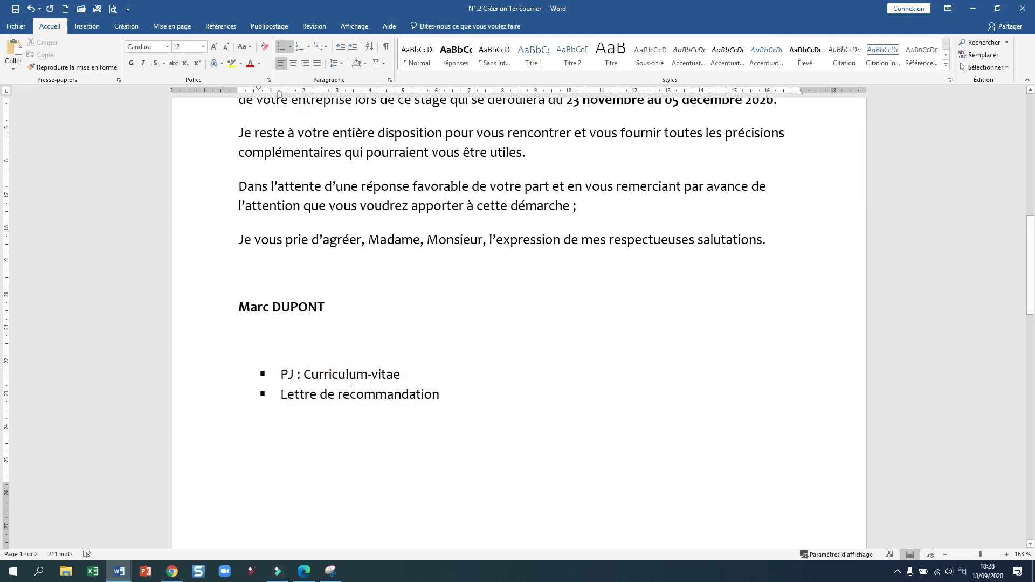
- Make "PJ" bold in the first line of the attachments list
double_click(289, 372)
click(131, 63)
click(536, 476)
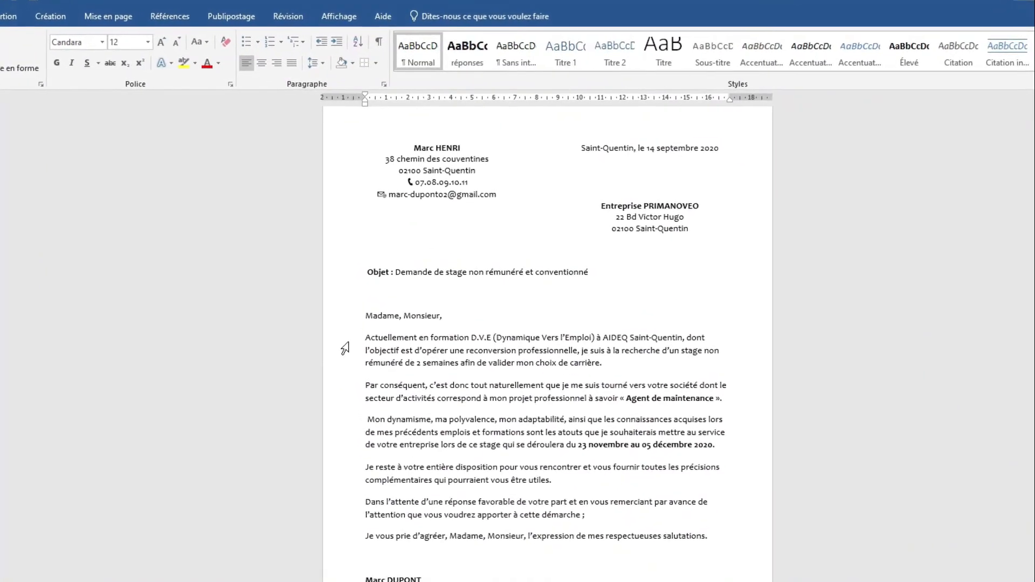
- Justify the letter's body paragraphs, starting from "Actuellement en formation", after trying centred and right alignment
drag(360, 356, 727, 534)
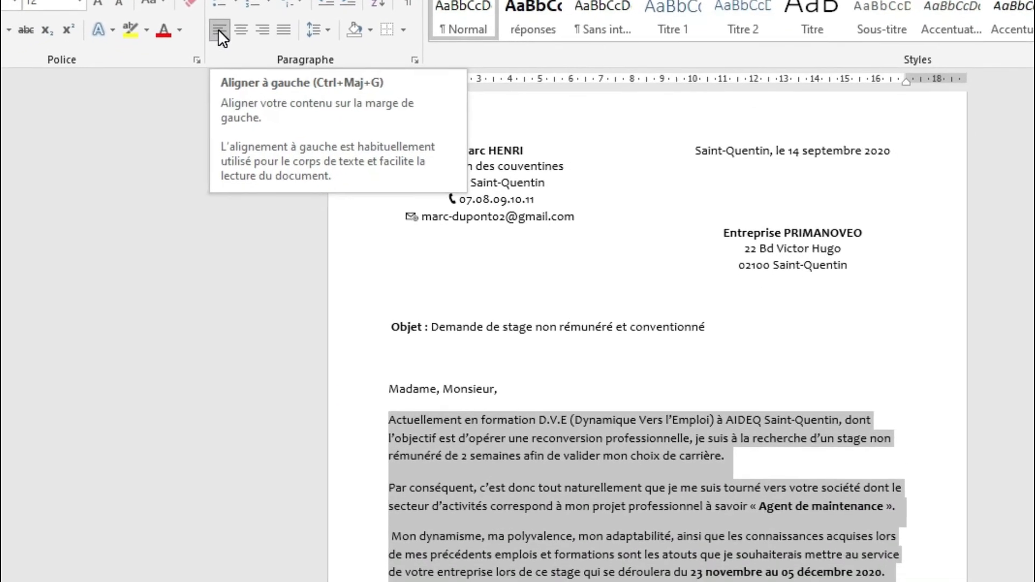
click(234, 32)
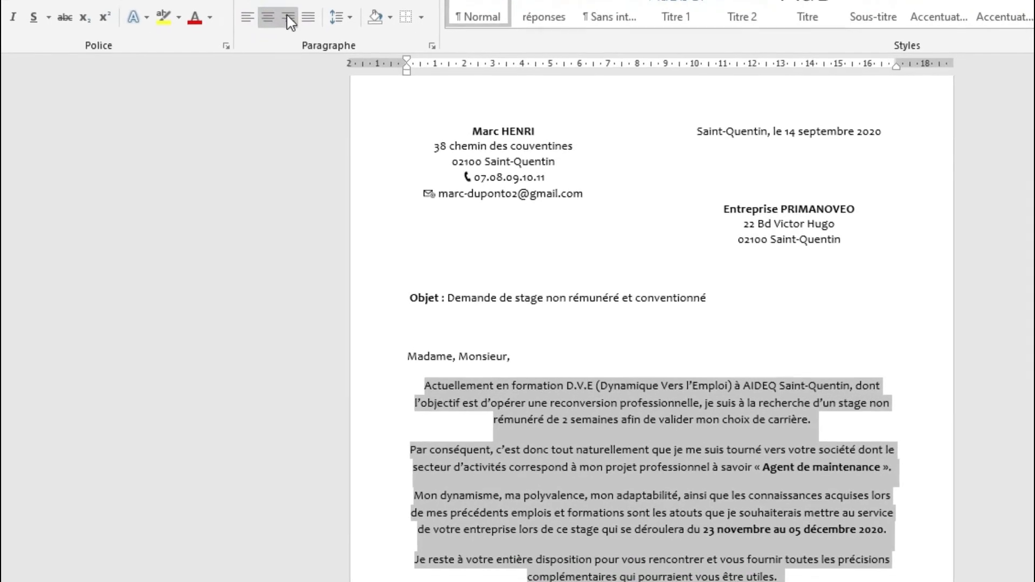
click(281, 20)
click(326, 8)
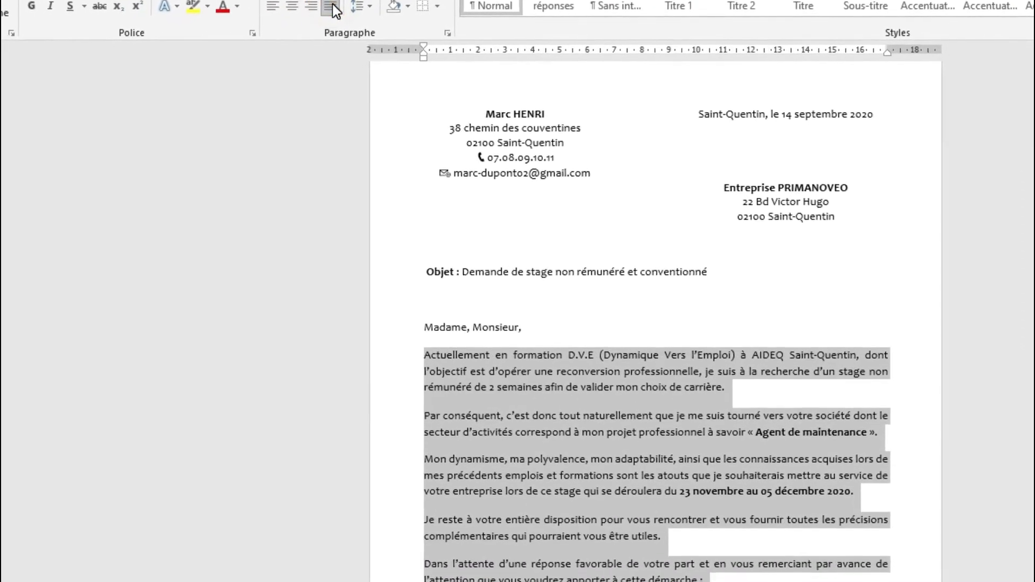
click(566, 573)
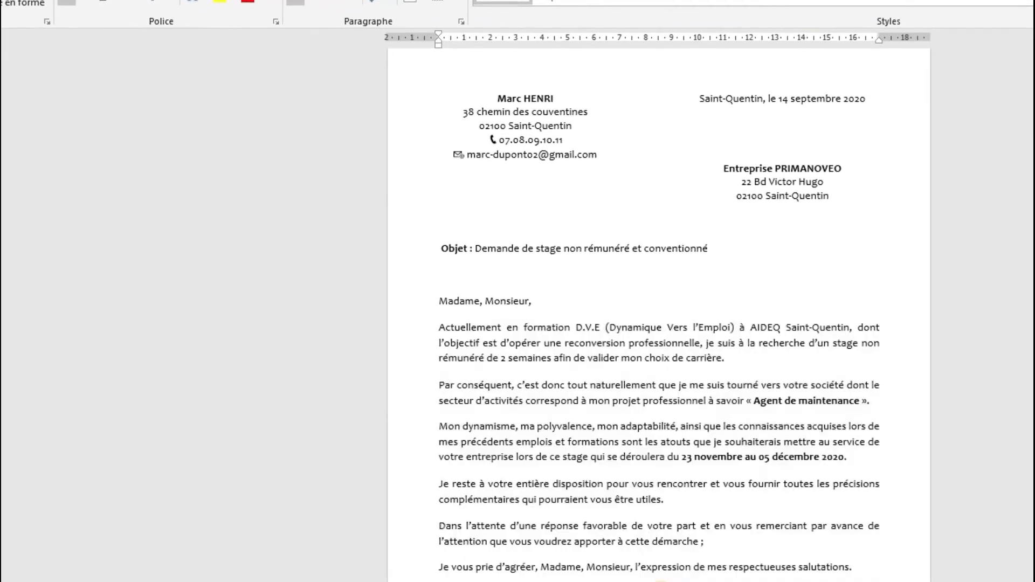